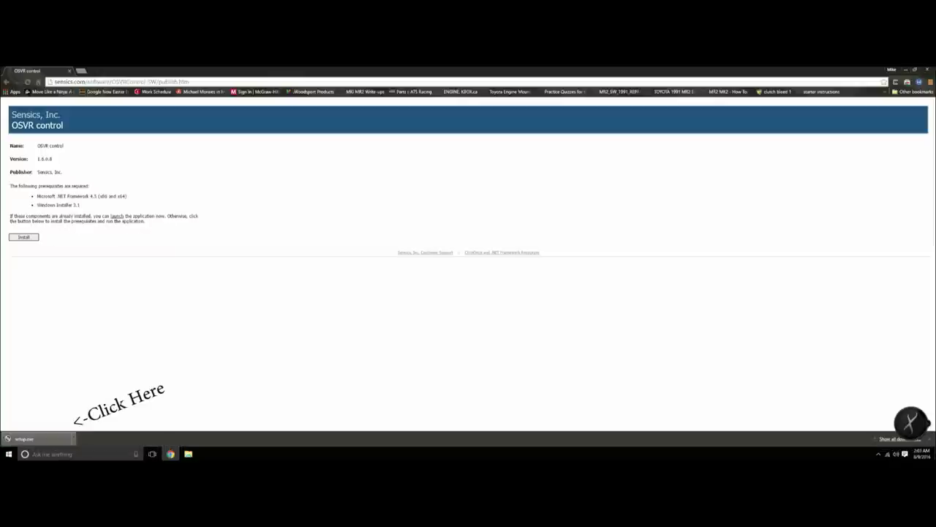
- Install OSVR control from the downloaded setup.exe and minimize its application window
click(37, 439)
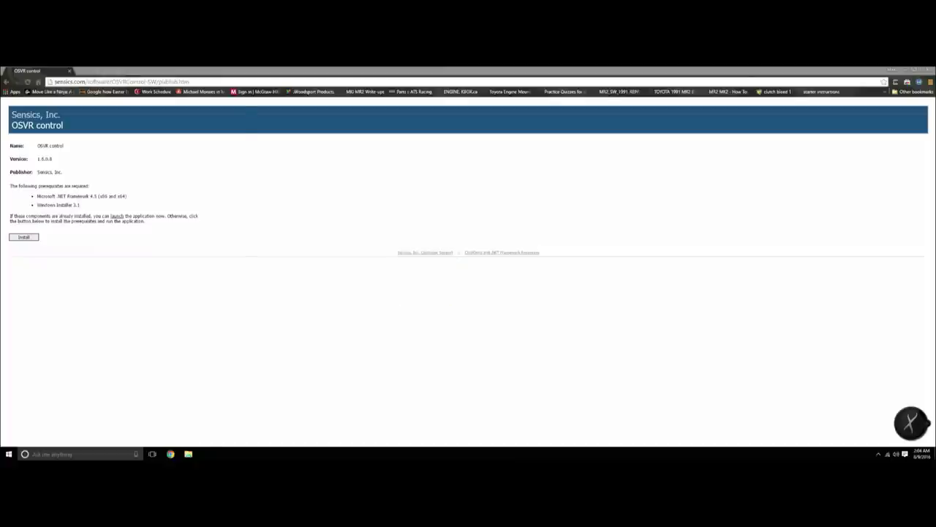
drag(132, 100, 447, 209)
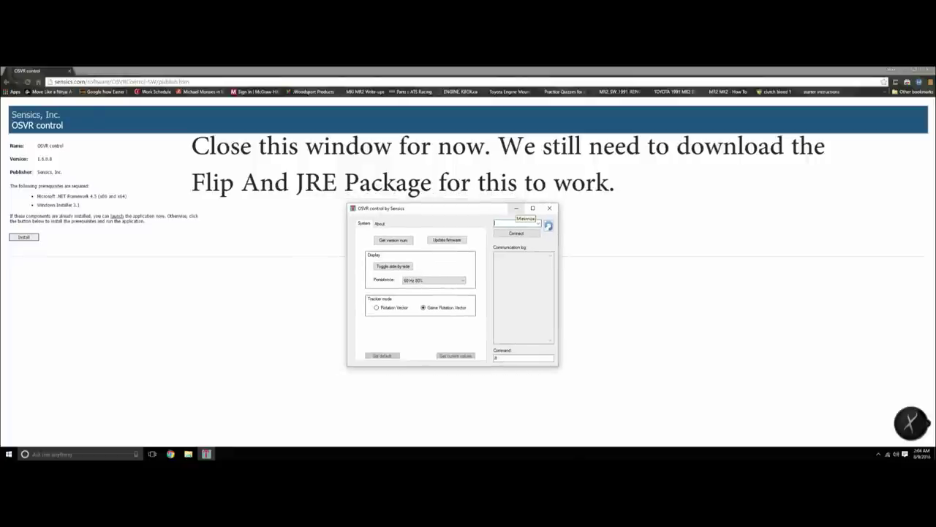
click(516, 209)
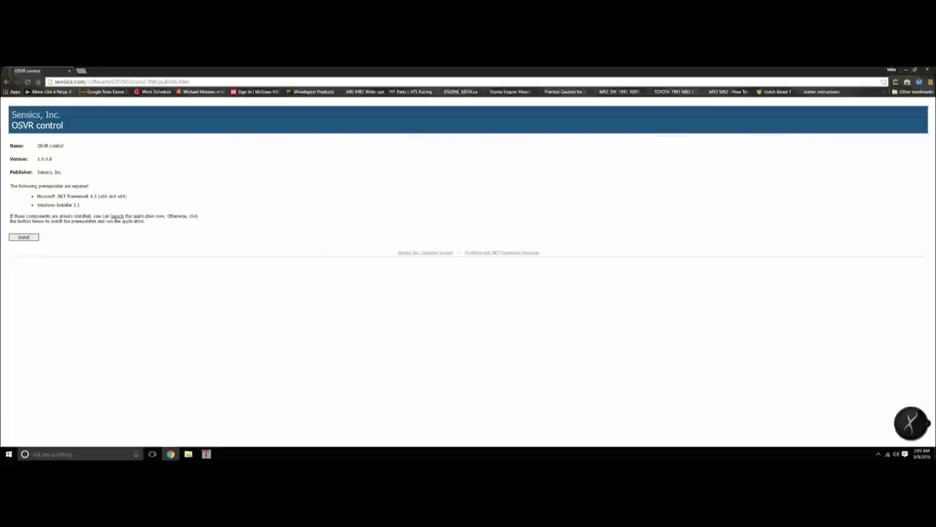
- Search the web for "atmel flip" in a new browser tab and open Atmel's FLIP page
key(ctrl+t)
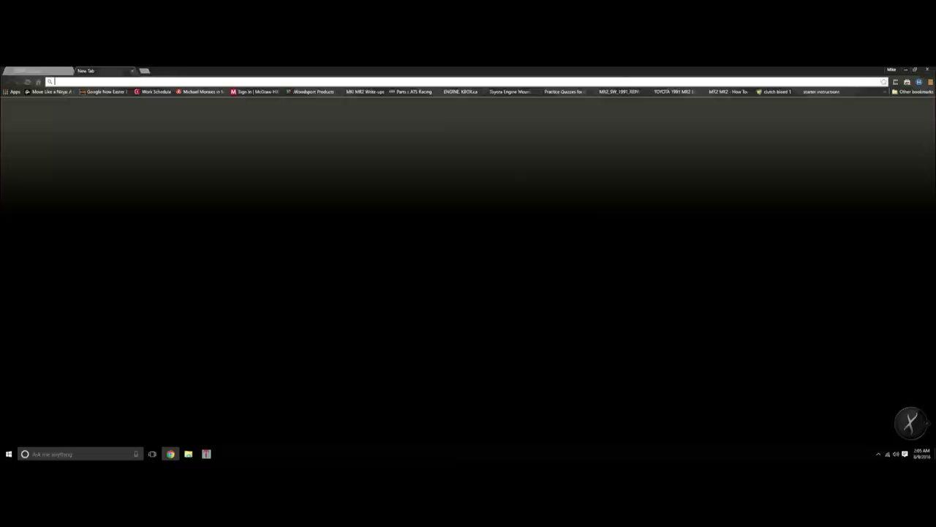
text(atmel)
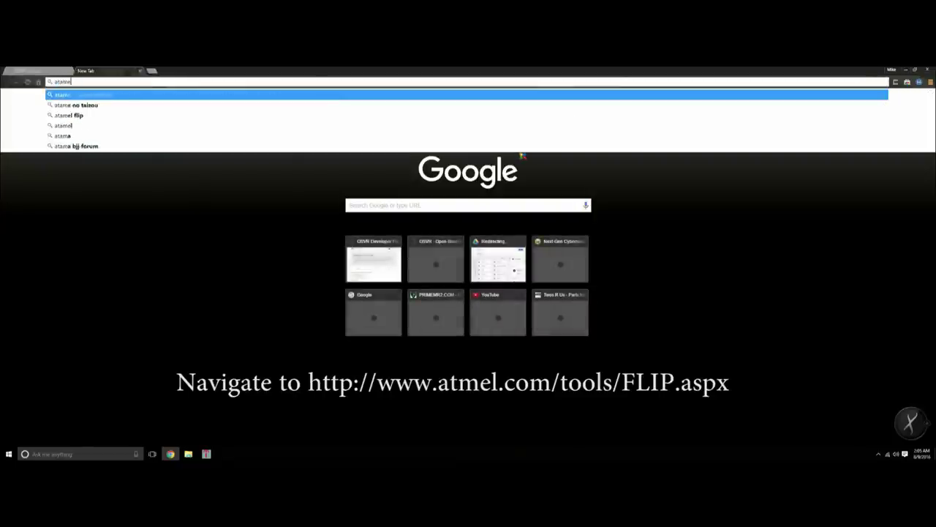
text( flip)
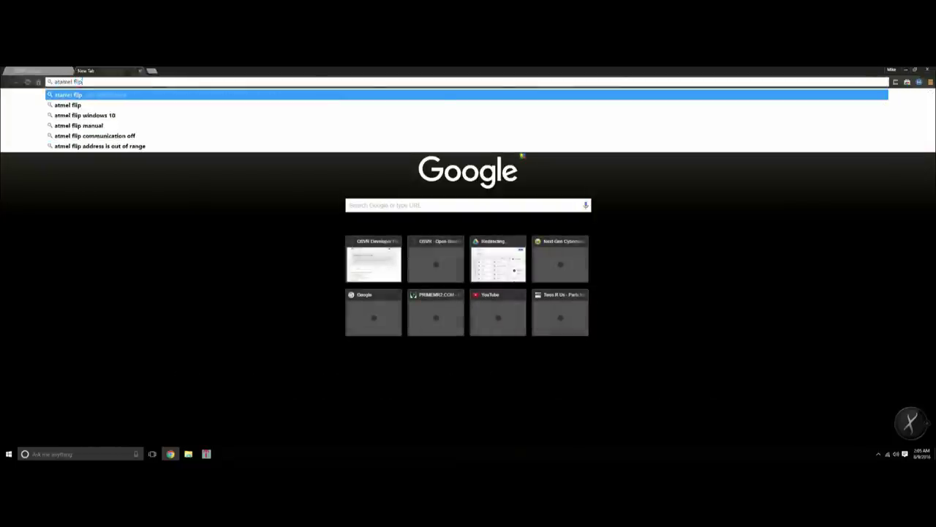
key(Return)
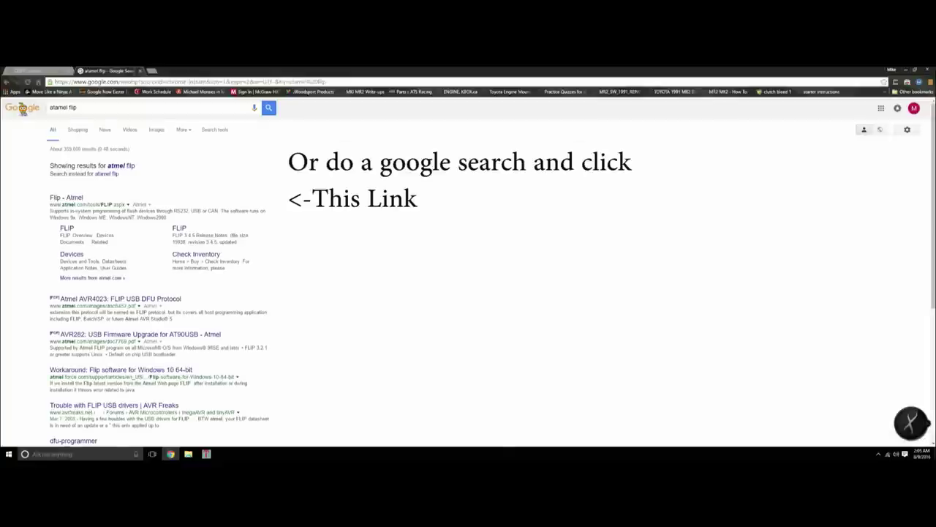
click(65, 197)
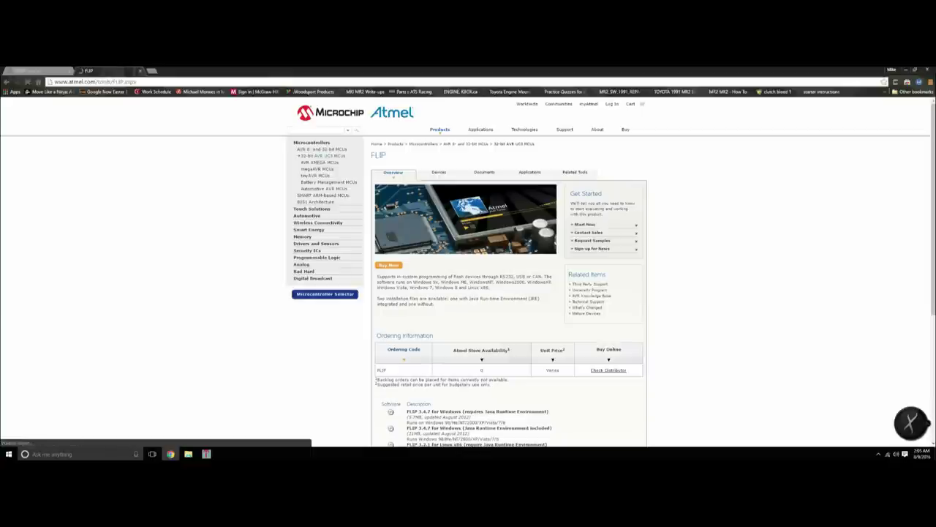
- Download FLIP 3.4.7 for Windows with the Java Runtime Environment included and launch its installer, allowing it to make changes
scroll(469, 271, down, 2)
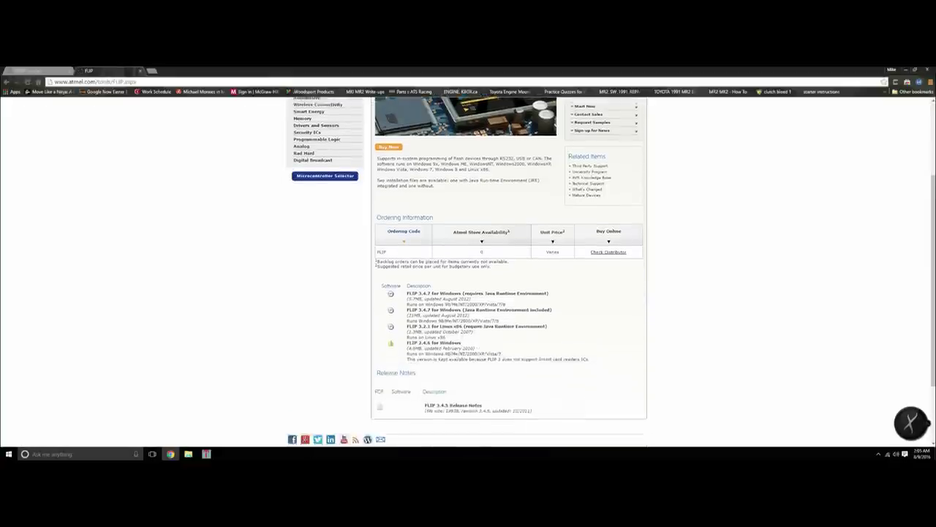
drag(407, 282, 551, 282)
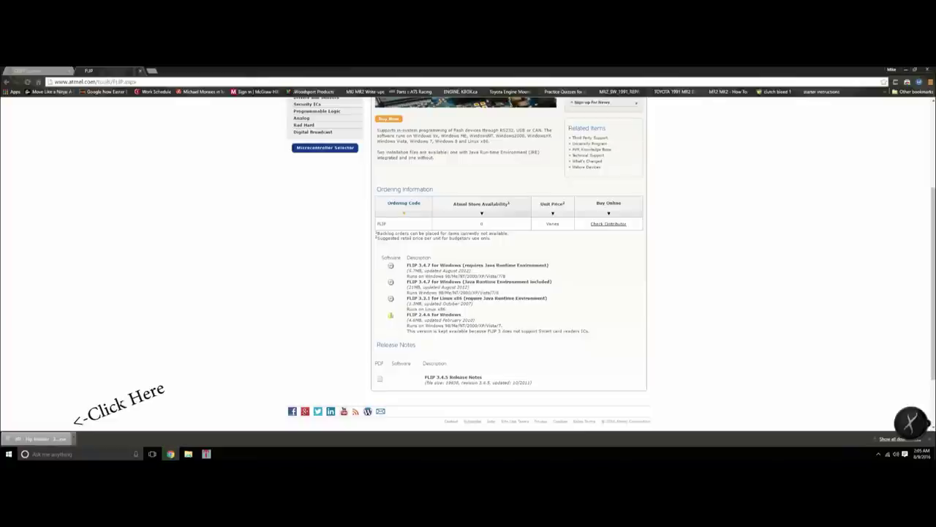
click(40, 438)
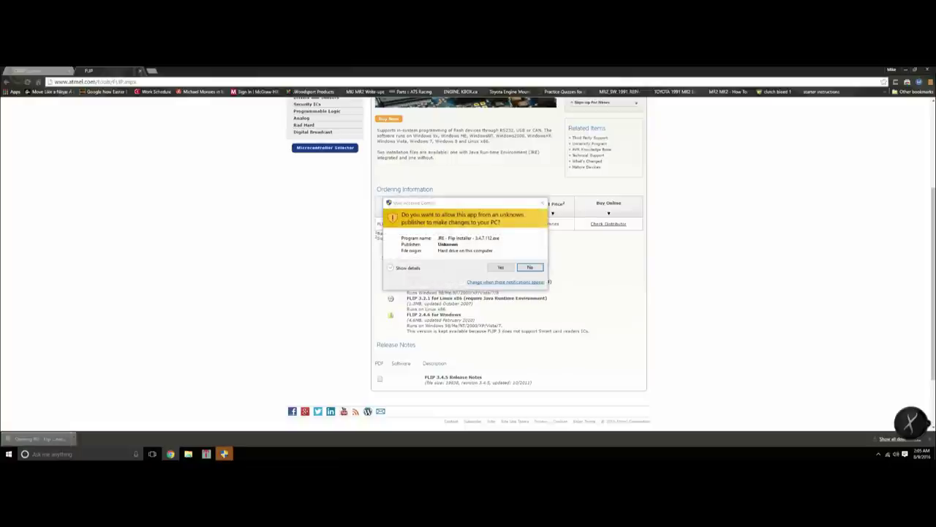
key(alt+y)
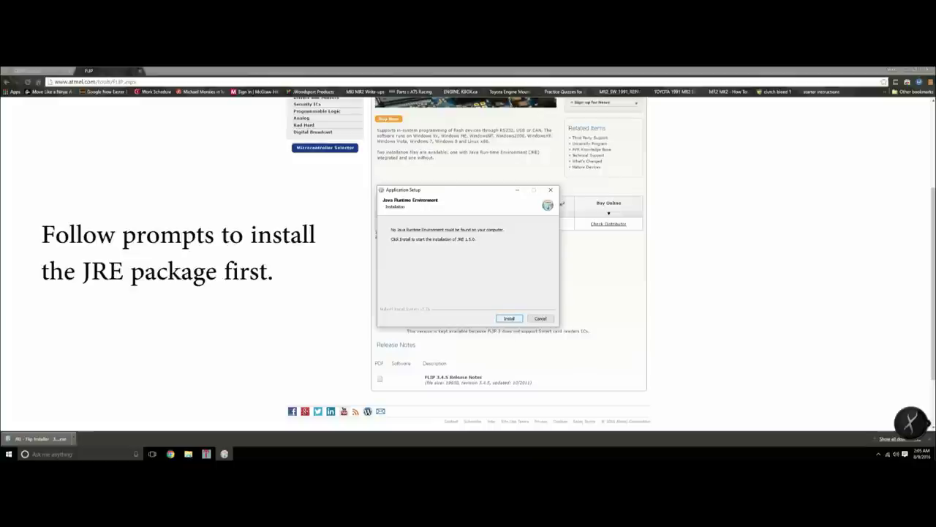
- Install the J2SE Runtime Environment 5.0 Update 11 with the typical setup, accepting its license agreement
key(Return)
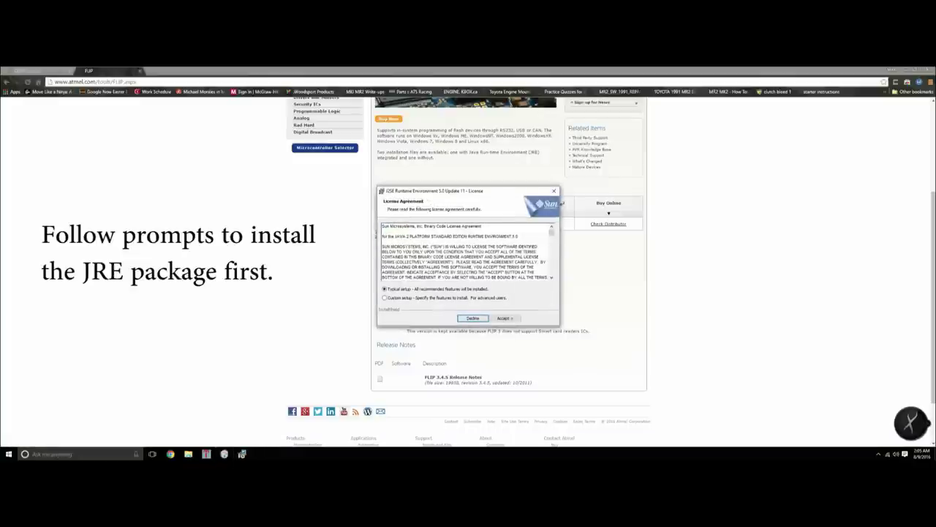
key(Tab)
key(Return)
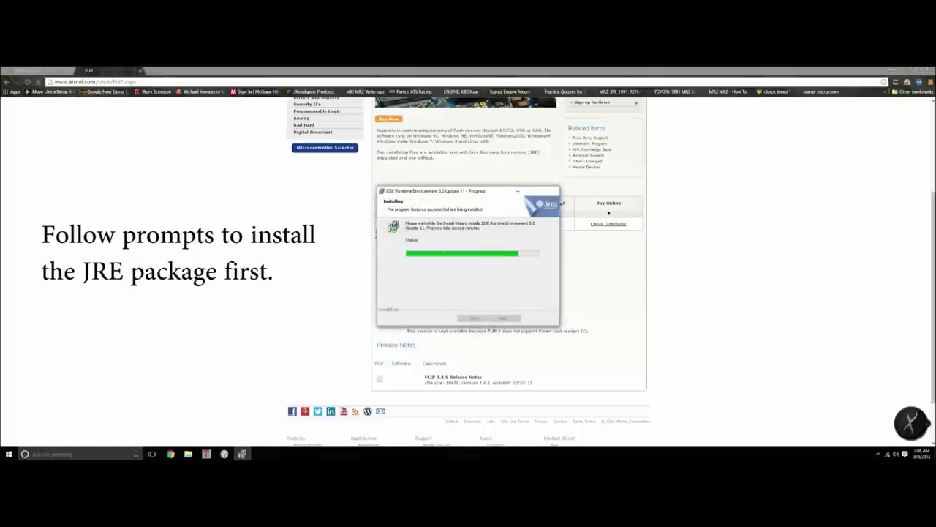
key(Return)
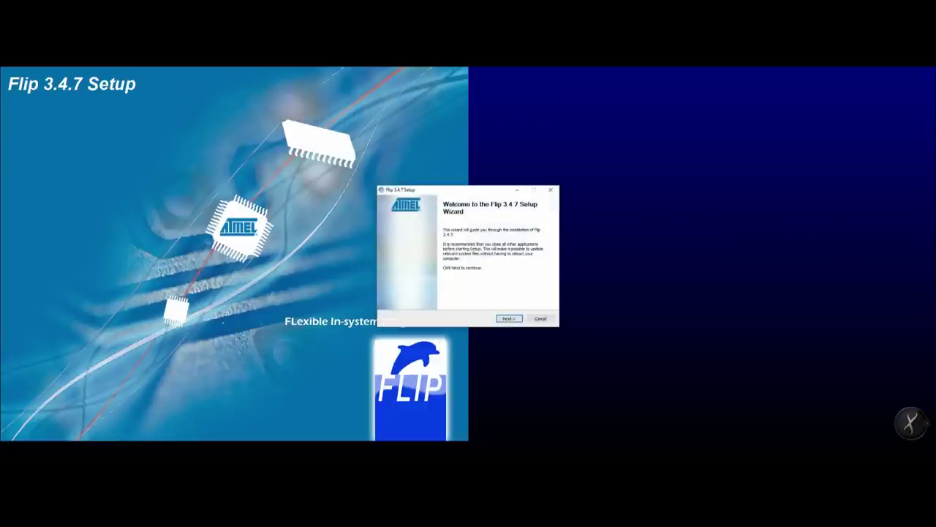
- Install Flip 3.4.7 in the default destination folder, accepting the license terms
key(Return)
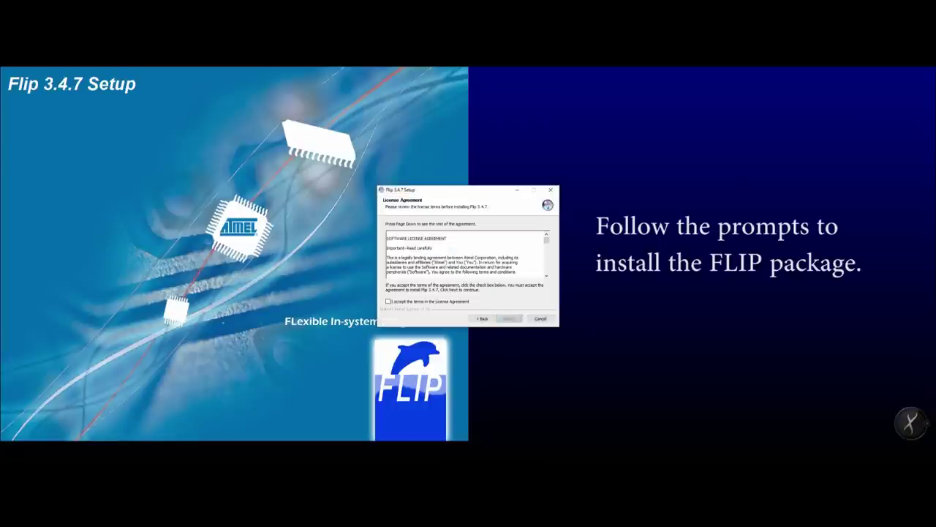
key(alt+a)
key(Return)
key(Return)
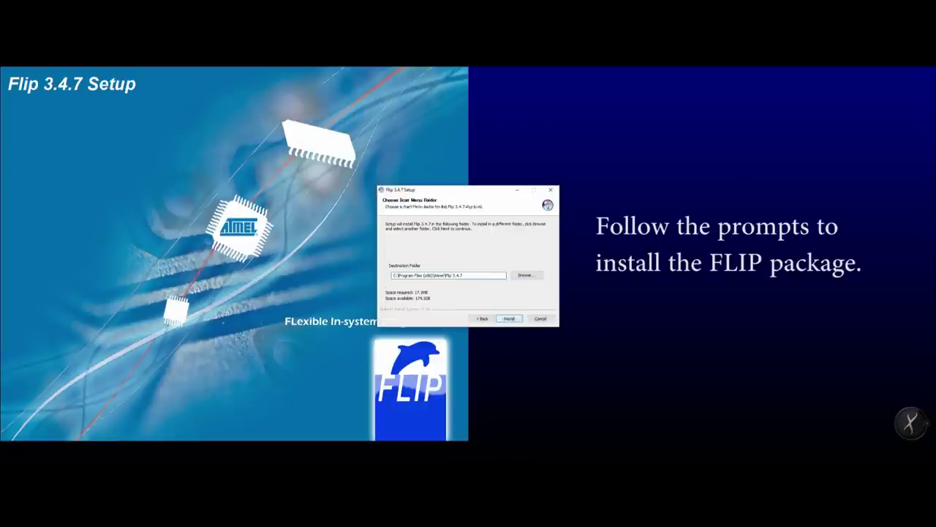
key(Return)
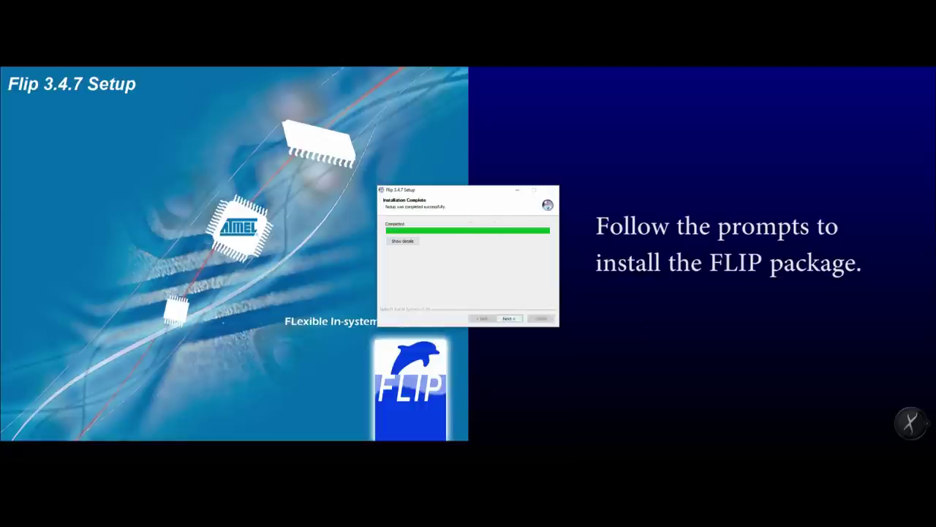
key(Return)
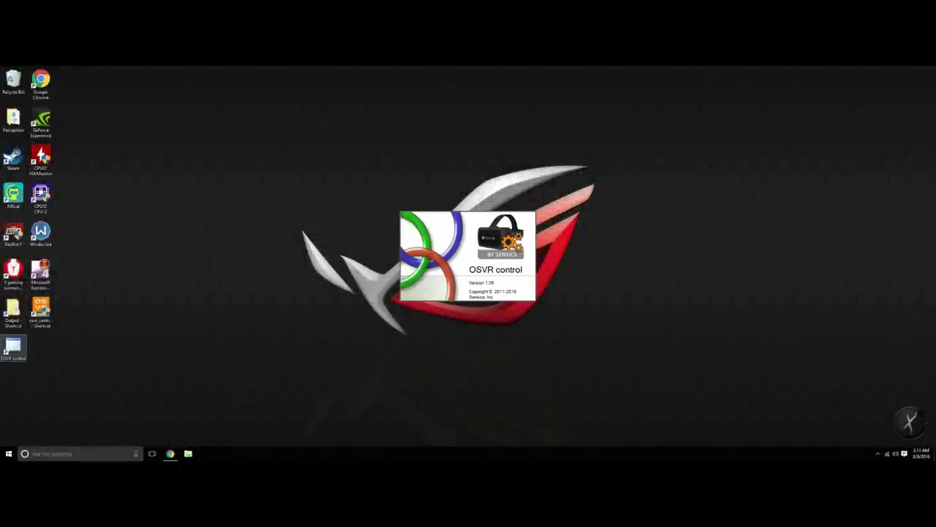
- In OSVR control, connect to the headset on COM3 and retrieve its version number
drag(118, 80, 468, 218)
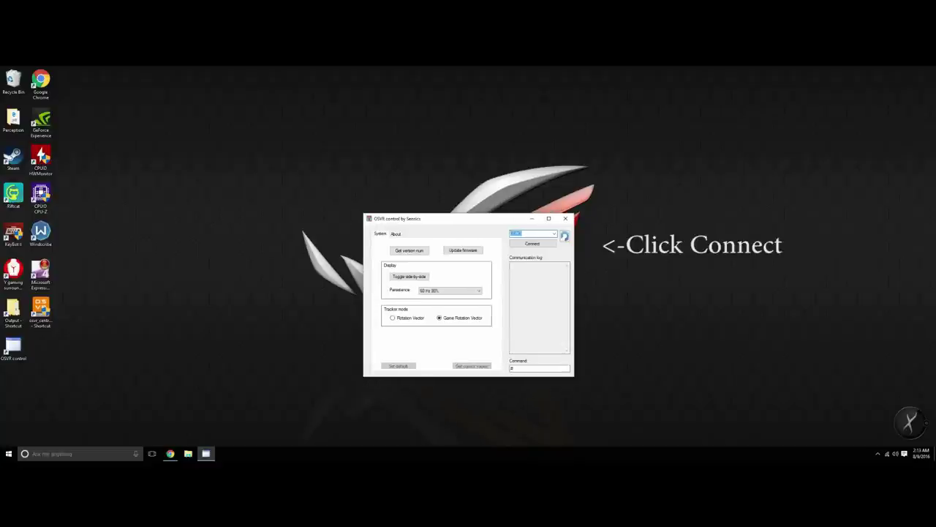
click(532, 242)
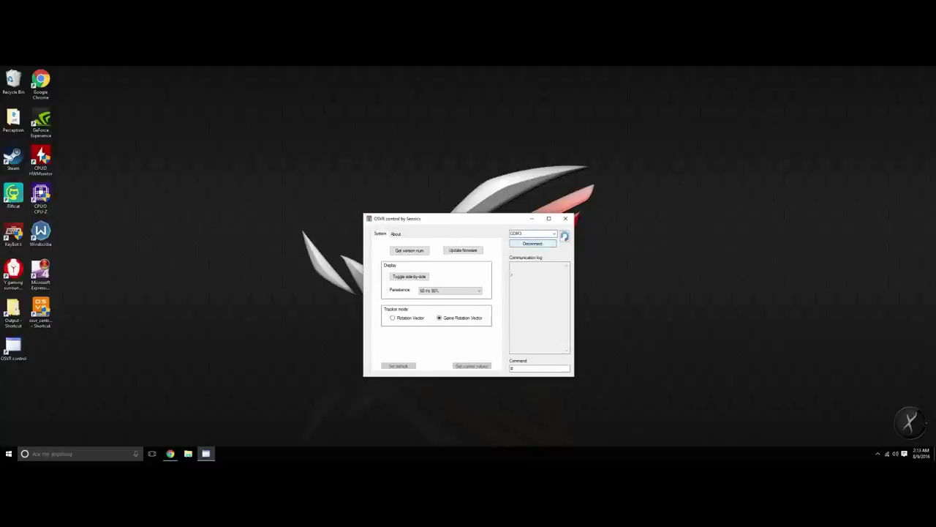
click(409, 250)
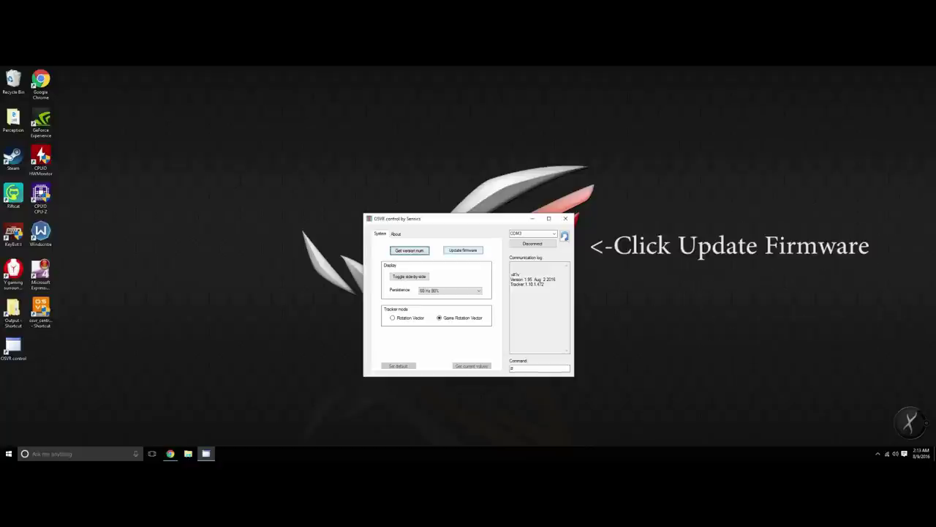
click(395, 233)
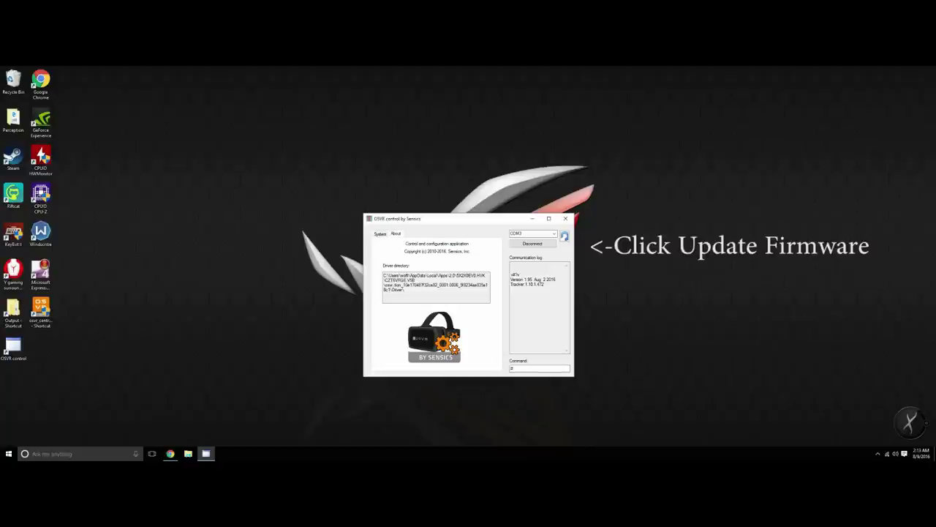
key(ctrl+Tab)
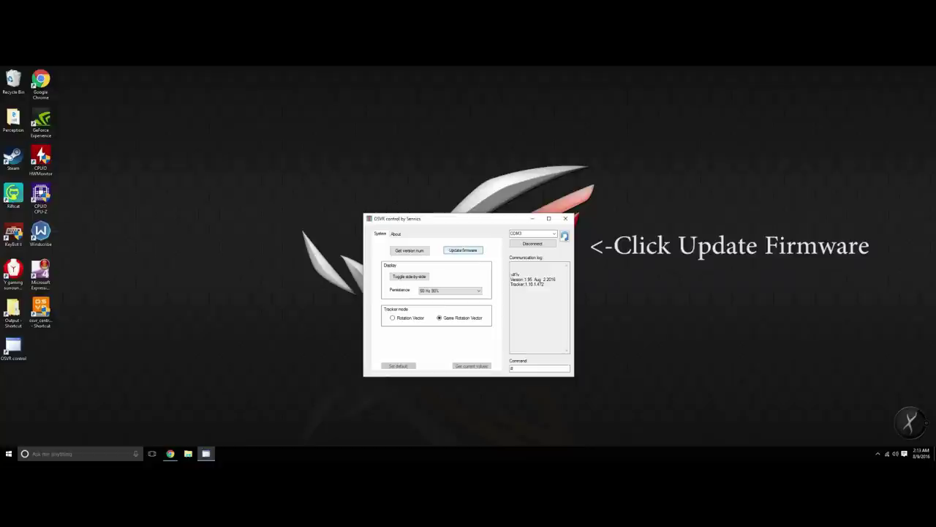
- Start the firmware upgrade wizard, keep the preselected firmware version and put the HDK in firmware upgrade mode
key(Return)
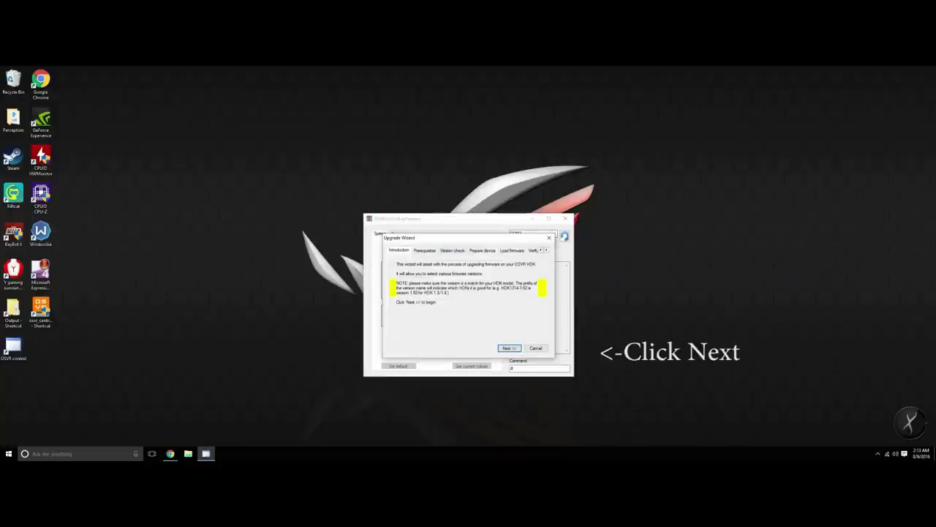
key(Return)
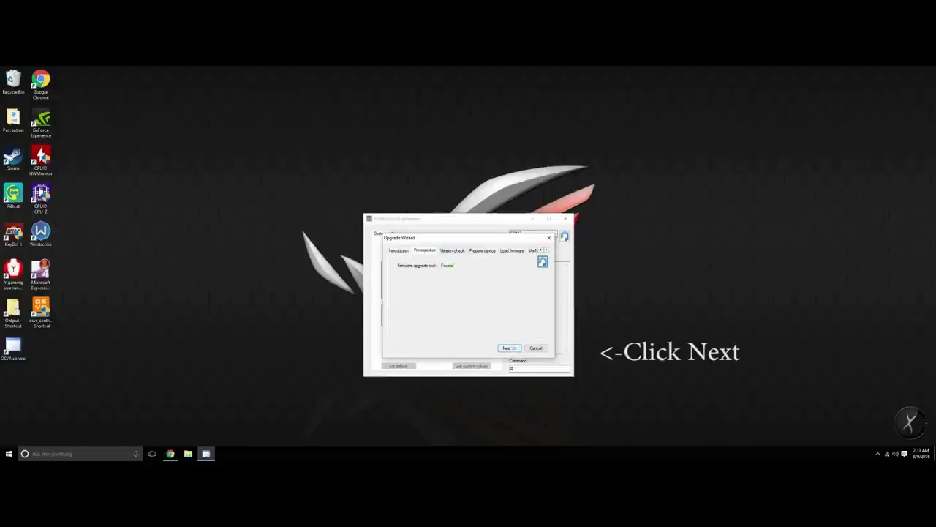
key(Return)
key(Return)
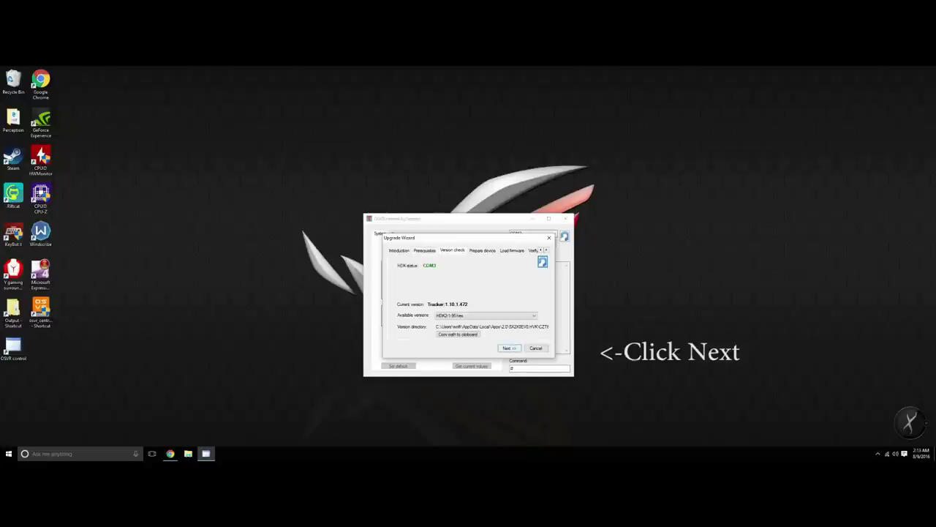
key(Return)
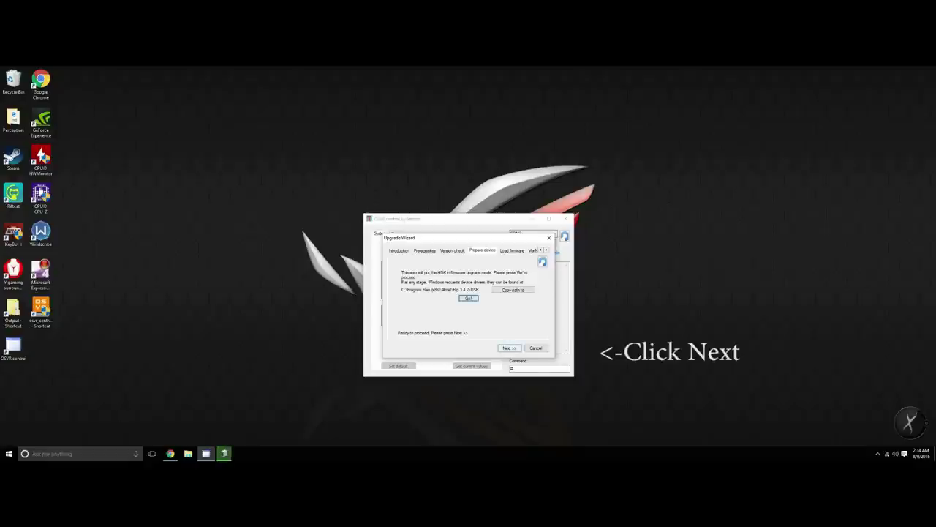
click(509, 348)
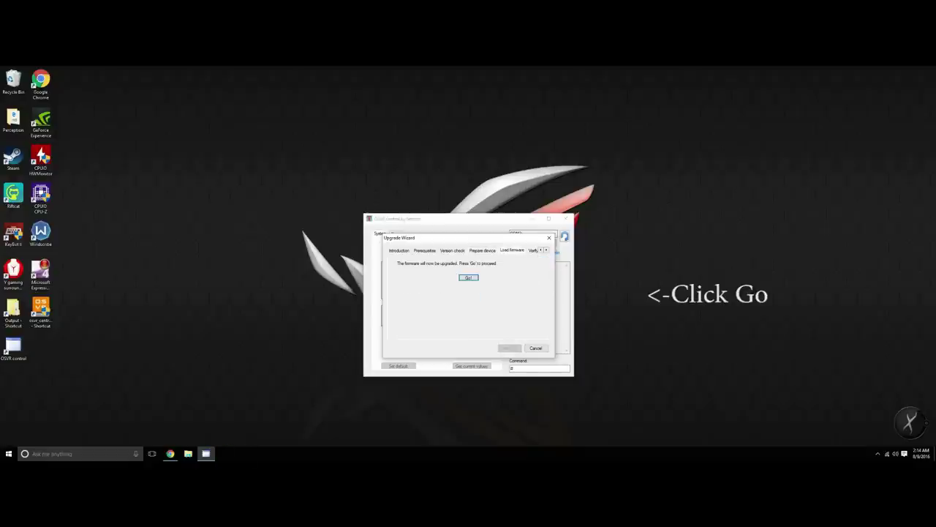
- Load the firmware onto the HDK and complete the upgrade wizard through verification
key(Return)
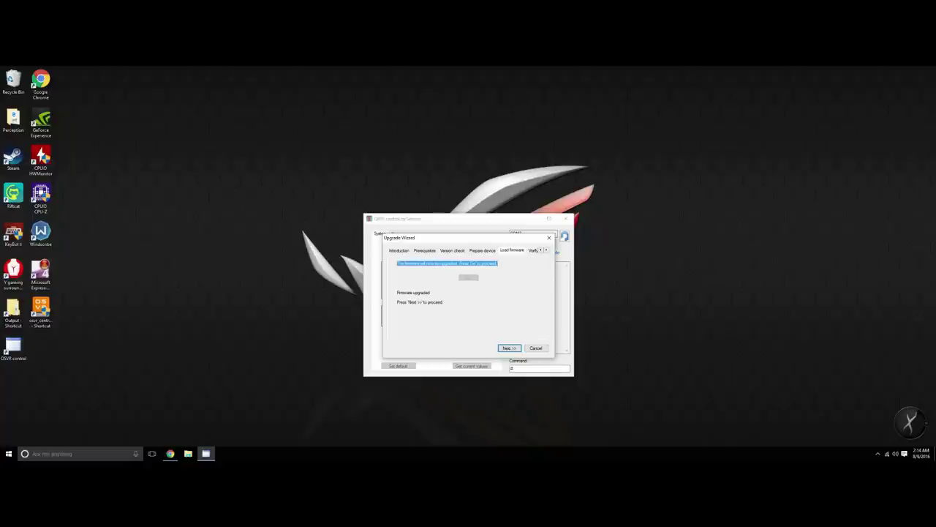
click(509, 348)
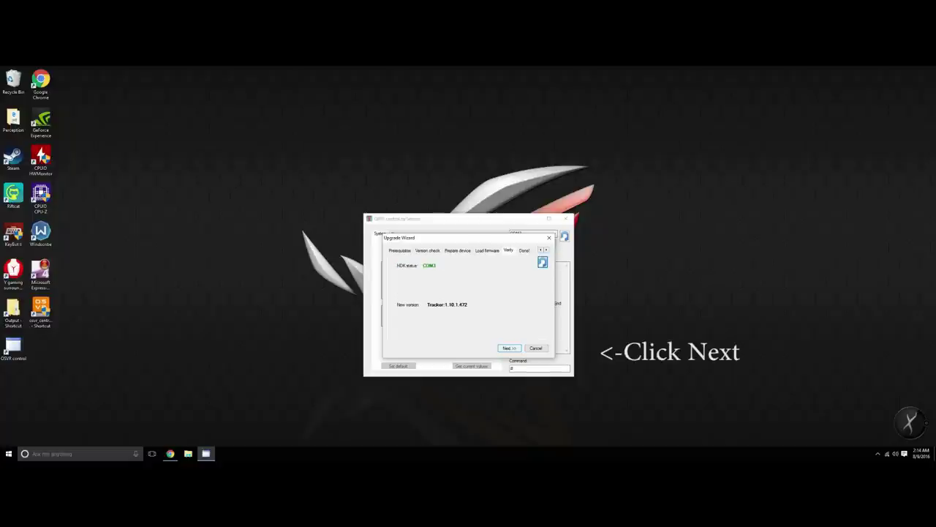
key(Return)
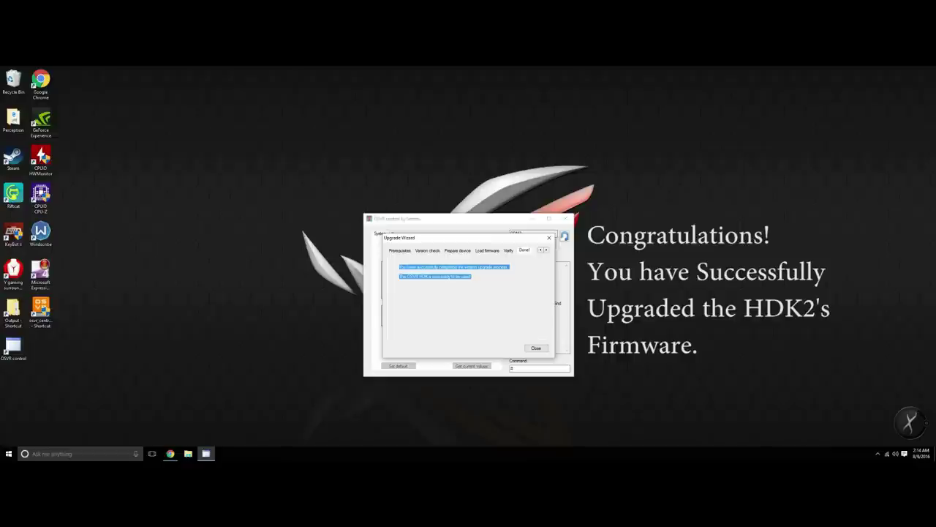
key(Return)
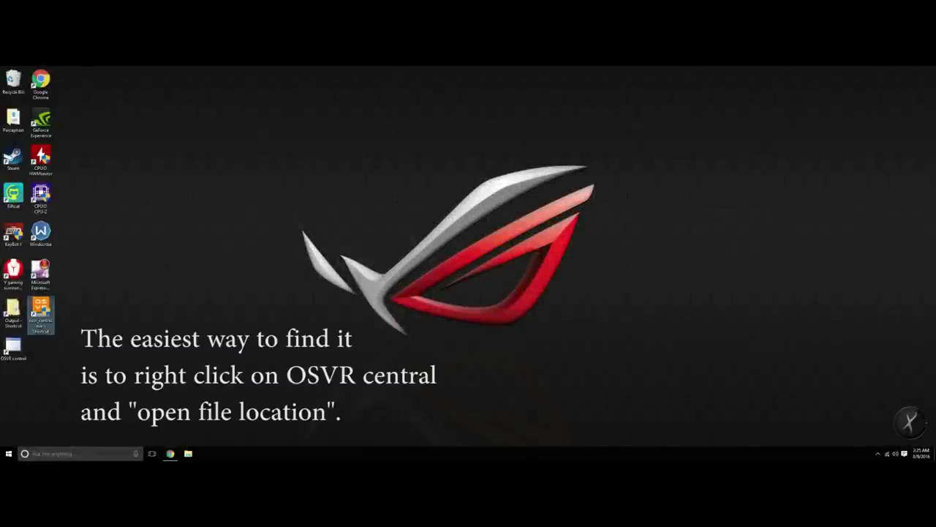
- Open the file location of the OSVR central desktop shortcut
right_click(39, 311)
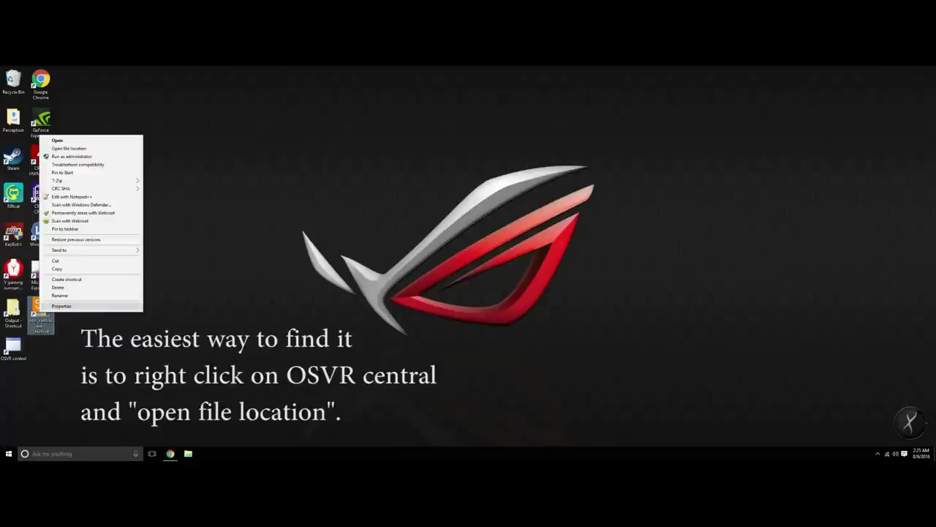
click(69, 149)
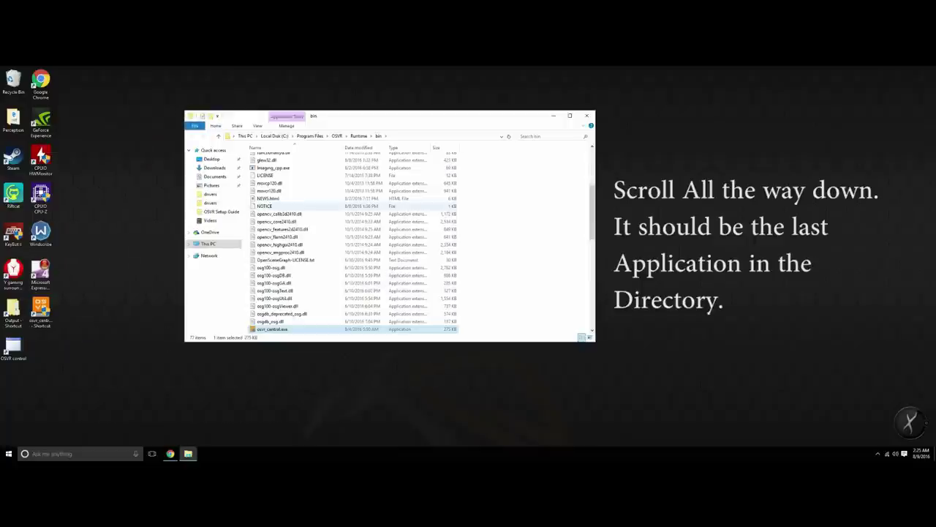
- Run VideoTrackerCalibrationUtility.exe from the OSVR Runtime bin folder
scroll(542, 186, down, 5)
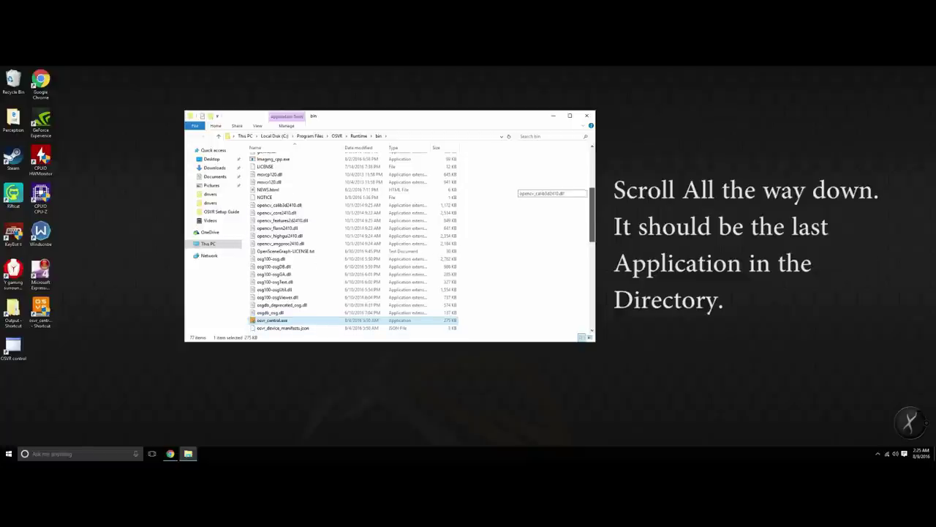
scroll(541, 187, down, 8)
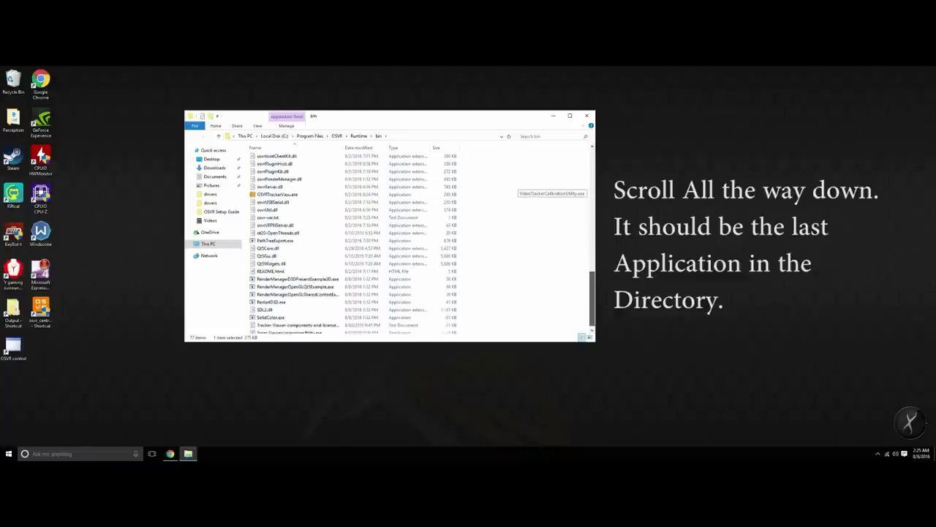
click(289, 328)
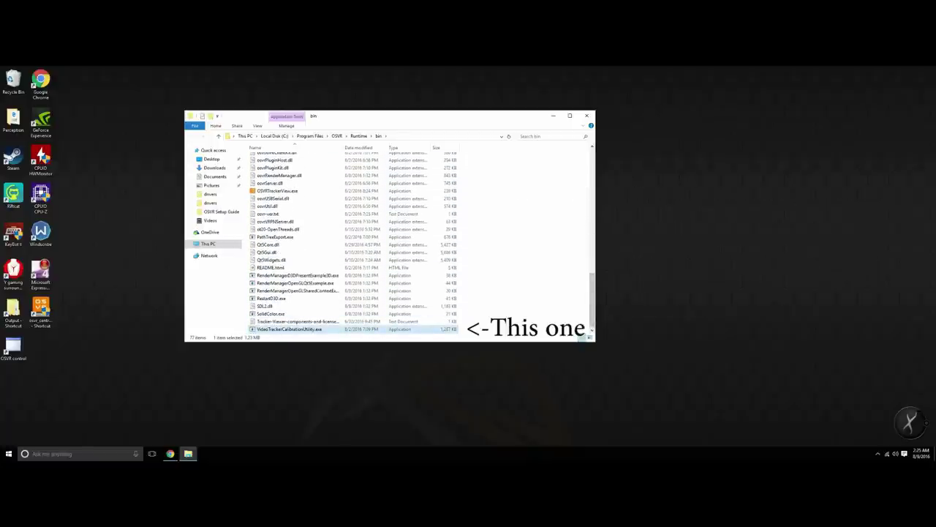
key(Return)
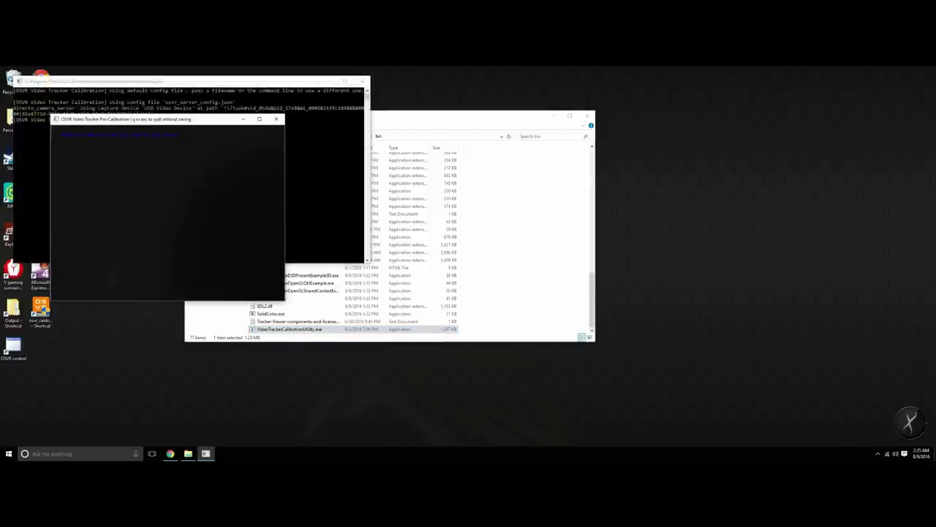
- Calibrate the HMD in the video tracker pre-calibration window, save the calibration data, exit the utility and close the bin folder
drag(167, 119, 408, 180)
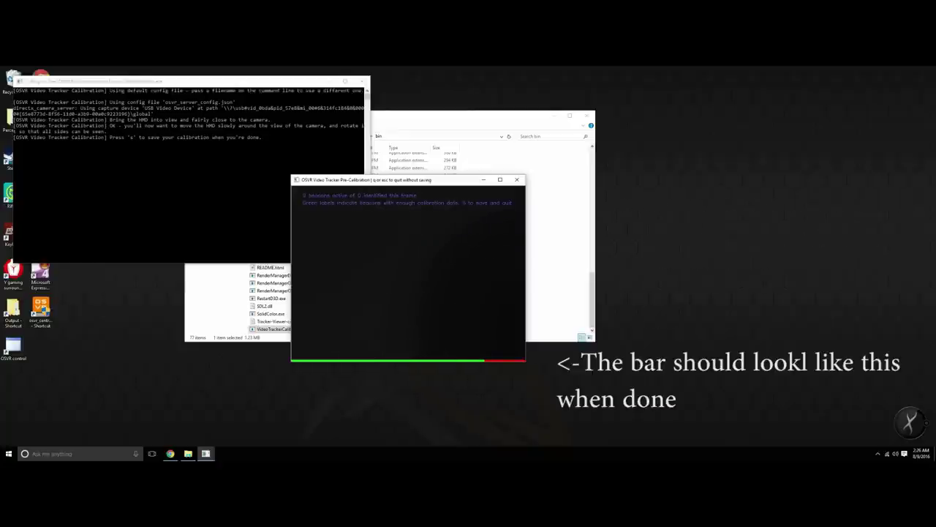
key(s)
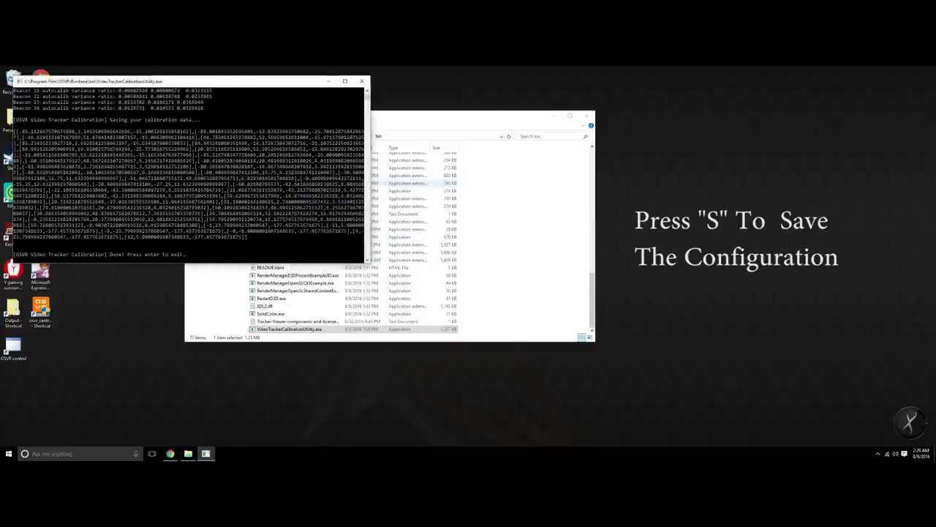
key(Return)
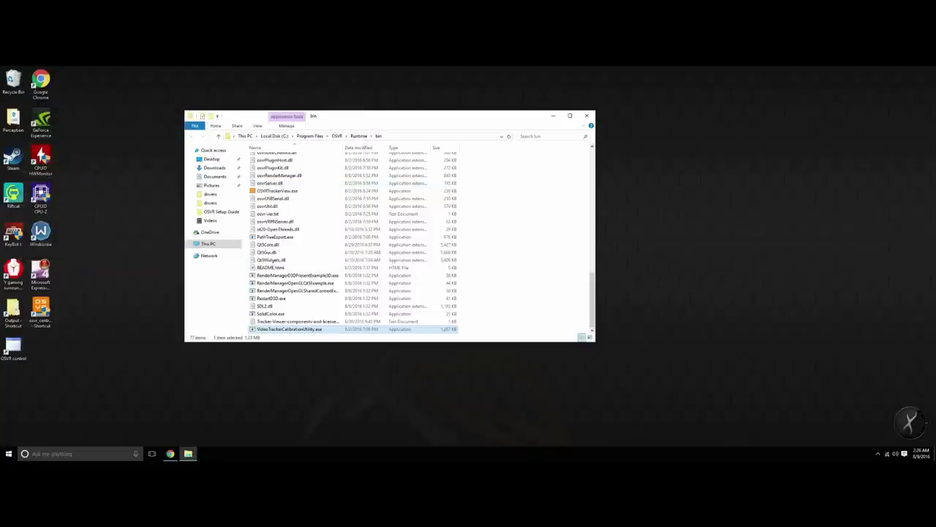
click(586, 116)
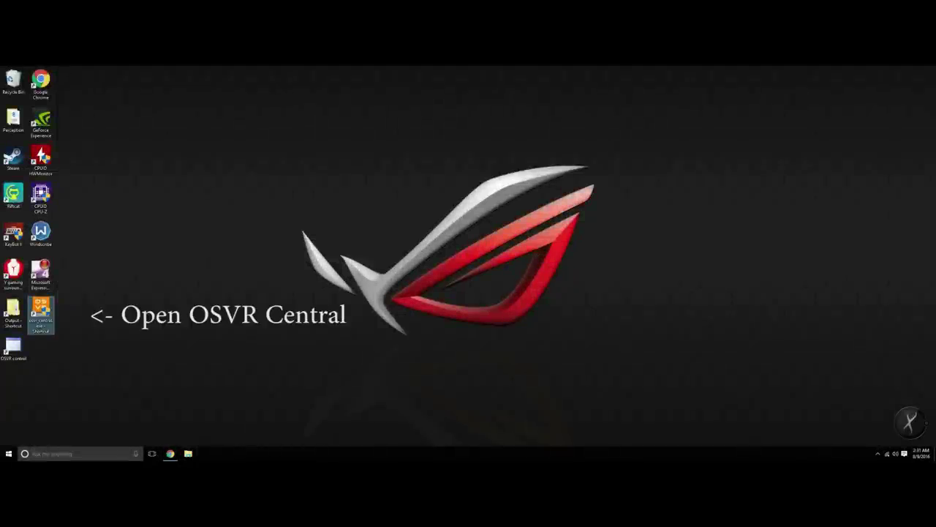
- Open OSVR Central from the desktop shortcut and start the OSVR server
key(Return)
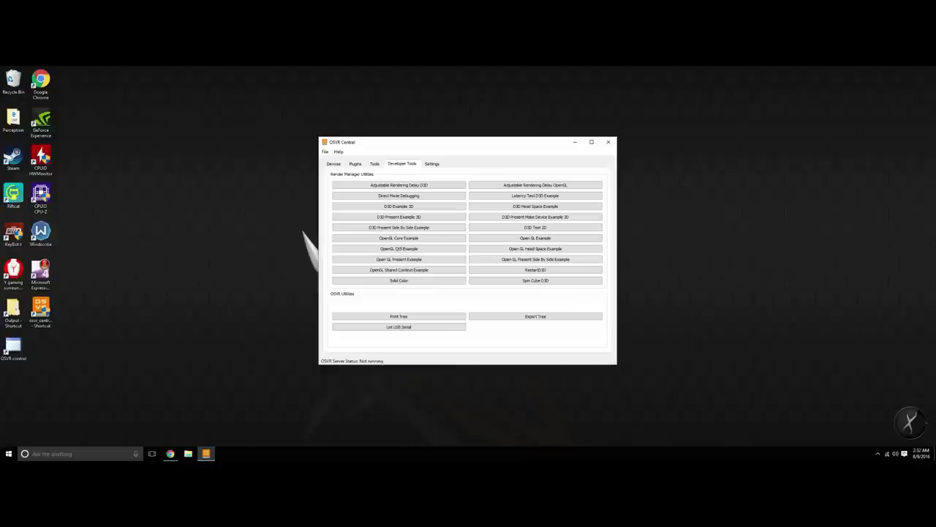
click(374, 163)
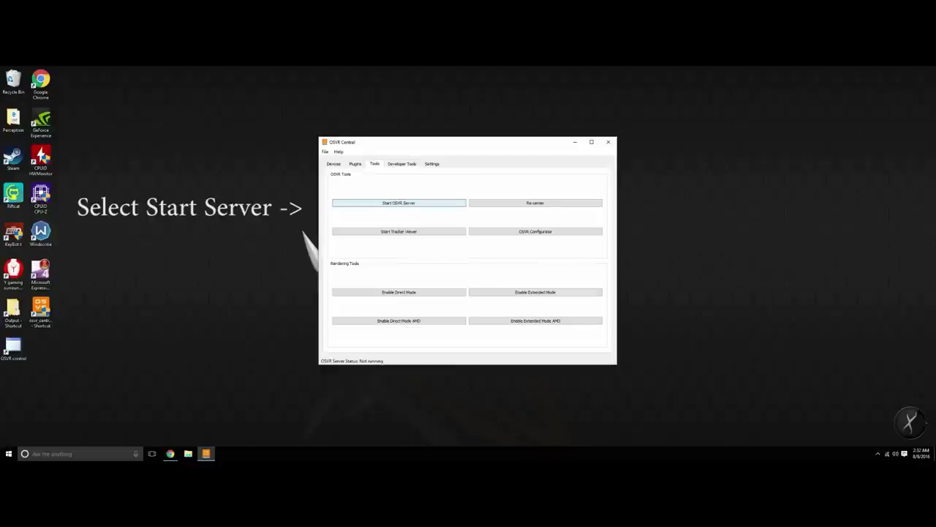
click(398, 203)
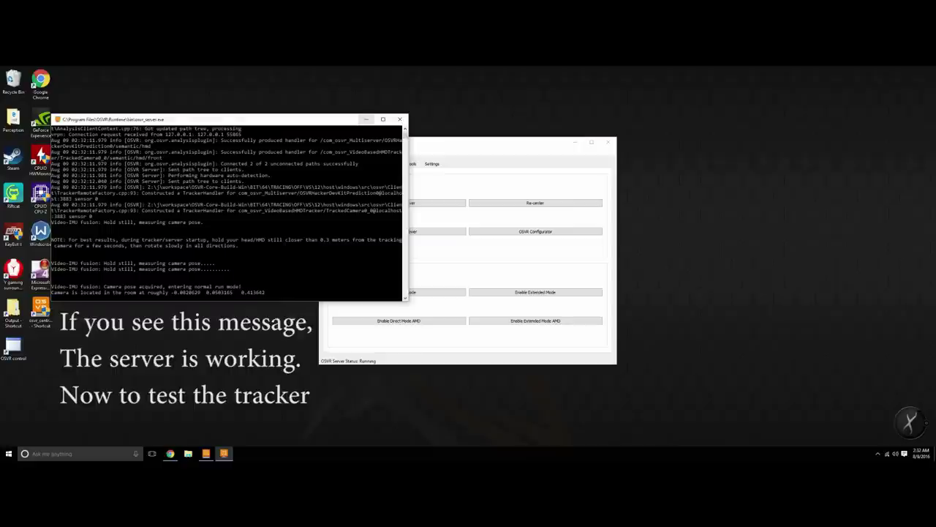
- Minimize the server console, test the headset's movement and gyroscope in the tracker viewer, and close the viewer
click(366, 119)
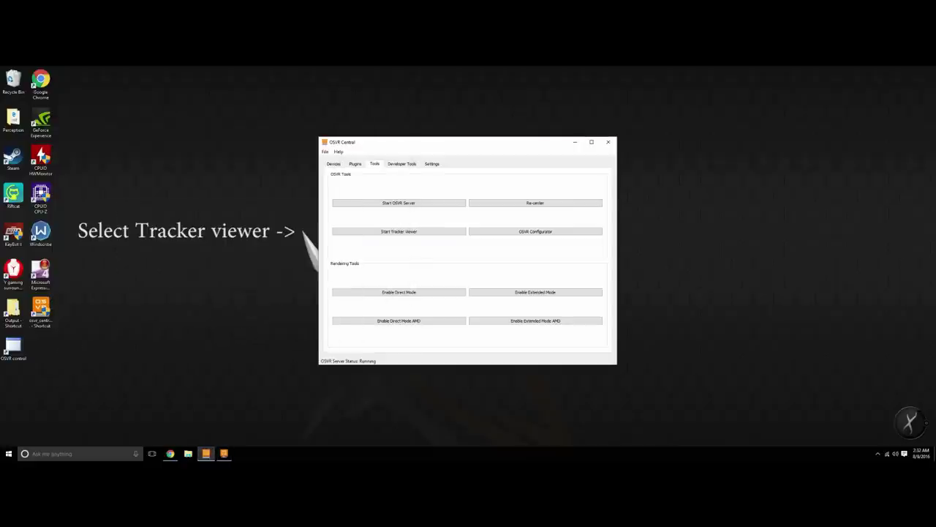
click(399, 231)
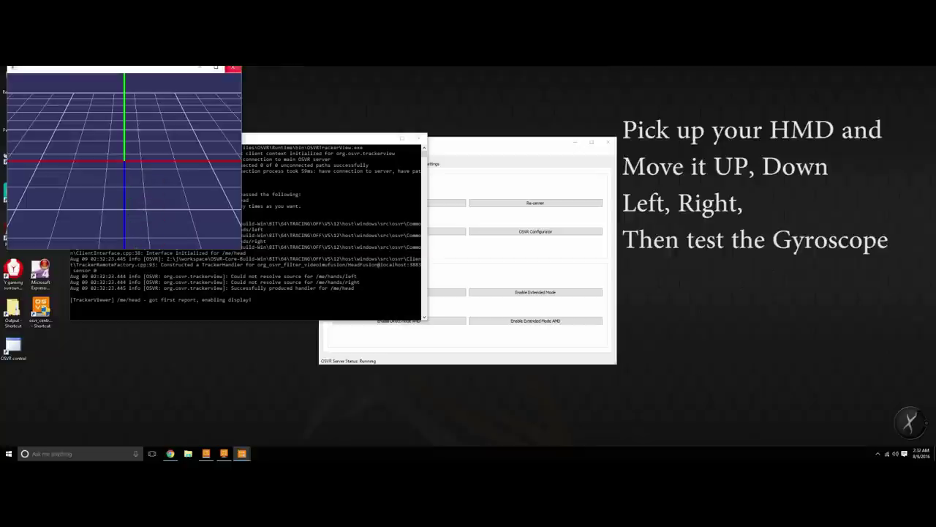
click(234, 68)
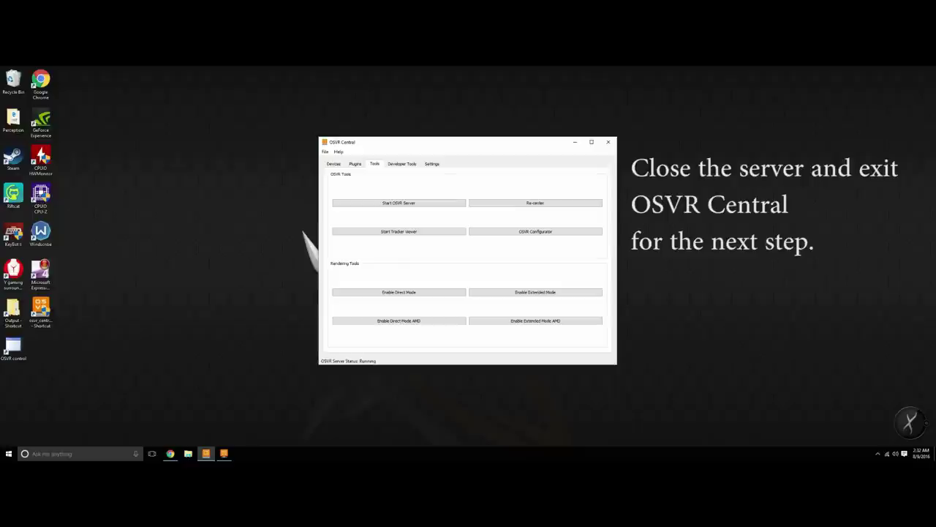
- Shut down the OSVR server and exit OSVR Central
click(224, 454)
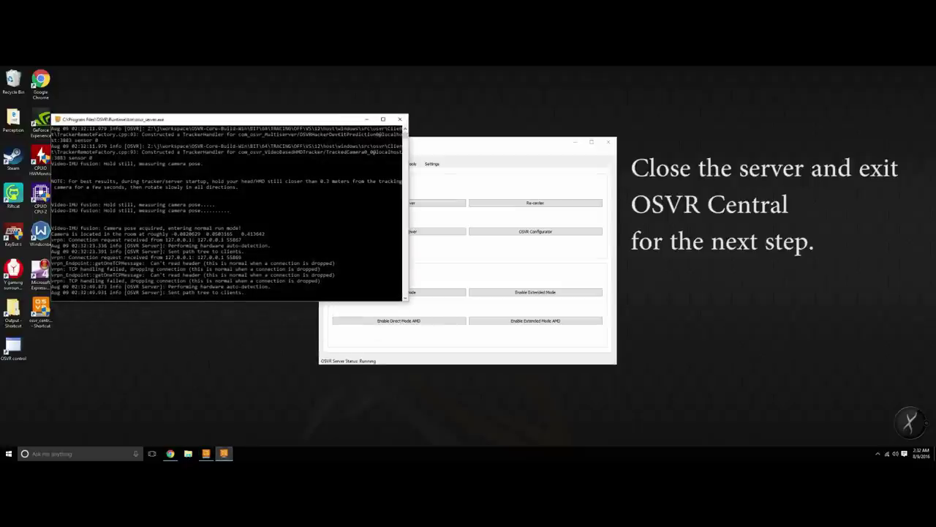
click(400, 119)
click(326, 152)
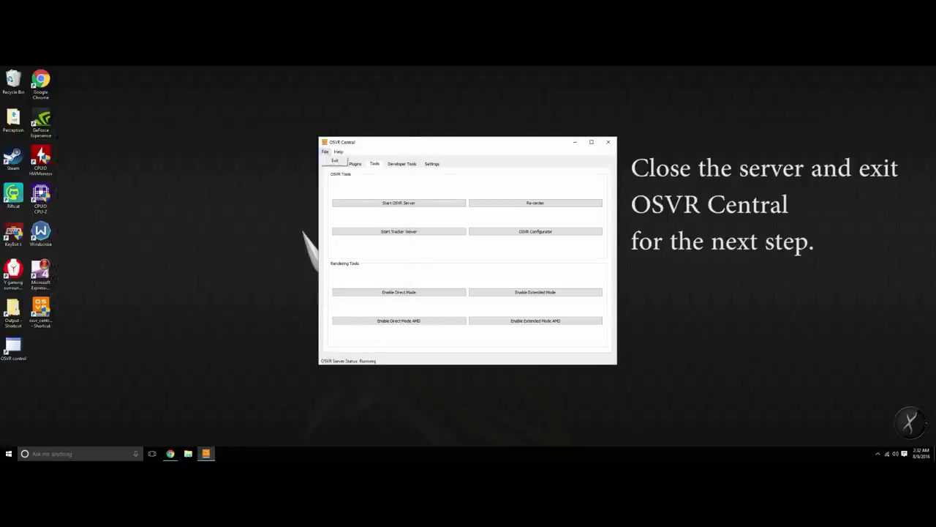
click(334, 160)
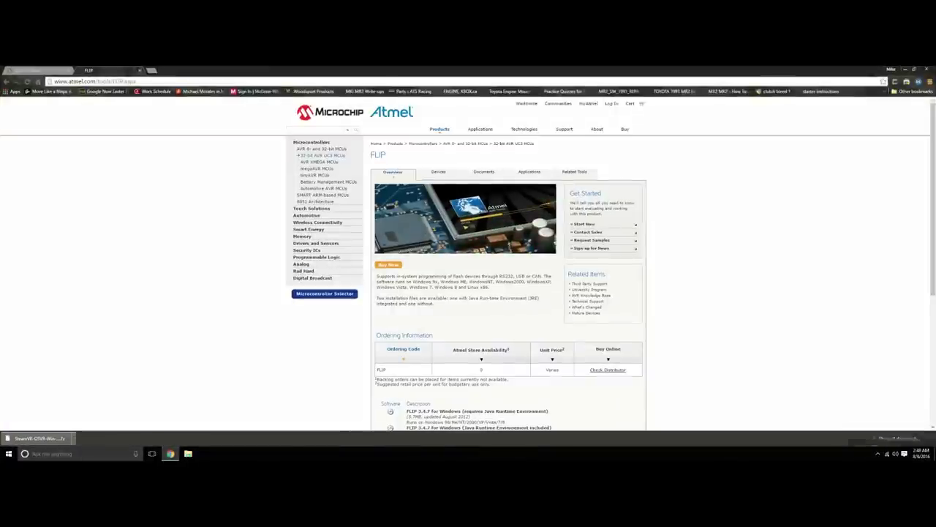
key(ctrl+t)
text(www.)
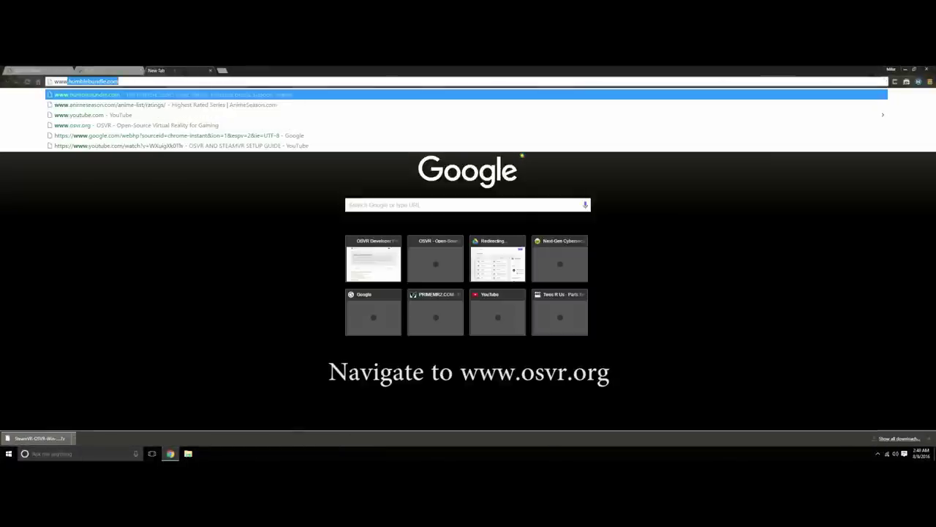
text(os)
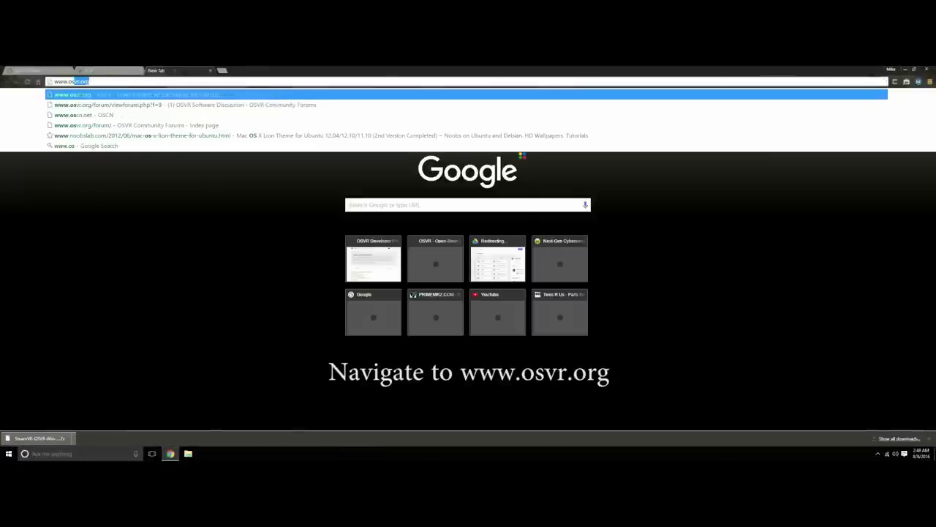
text(vr.orf)
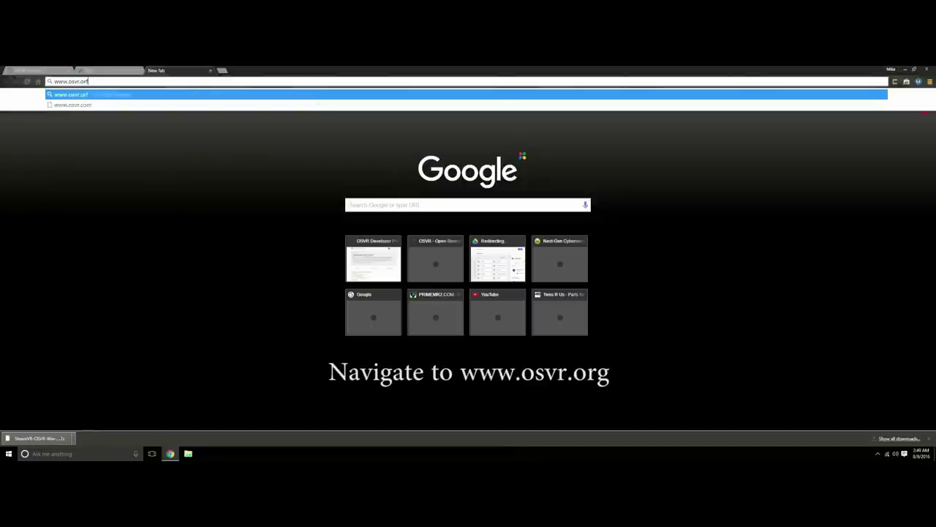
key(BackSpace)
text(g)
key(Return)
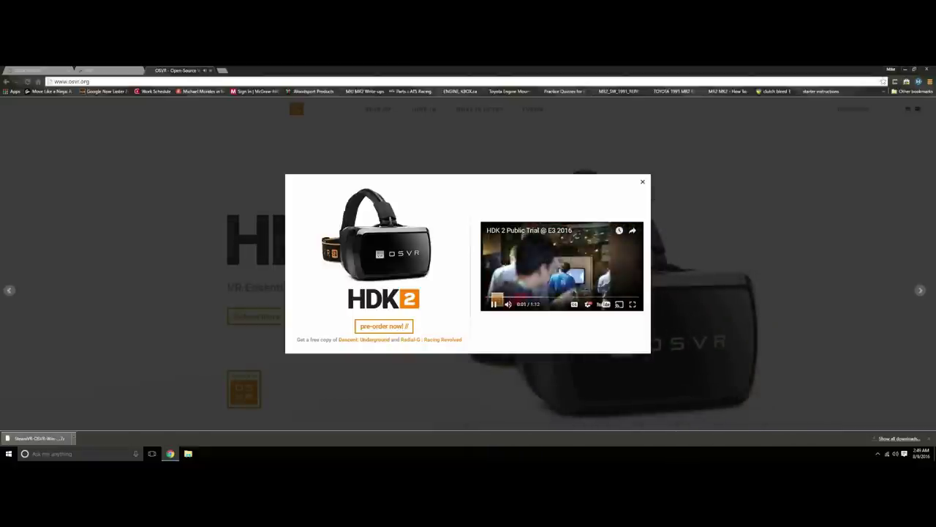
- Dismiss the HDK 2 pre-order popup and open the Official Experiences page
click(643, 182)
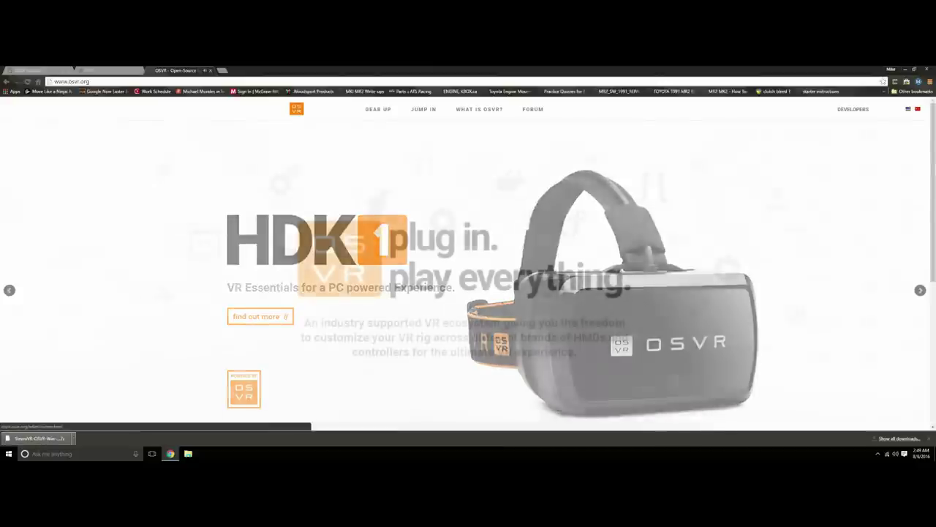
mouse_move(424, 109)
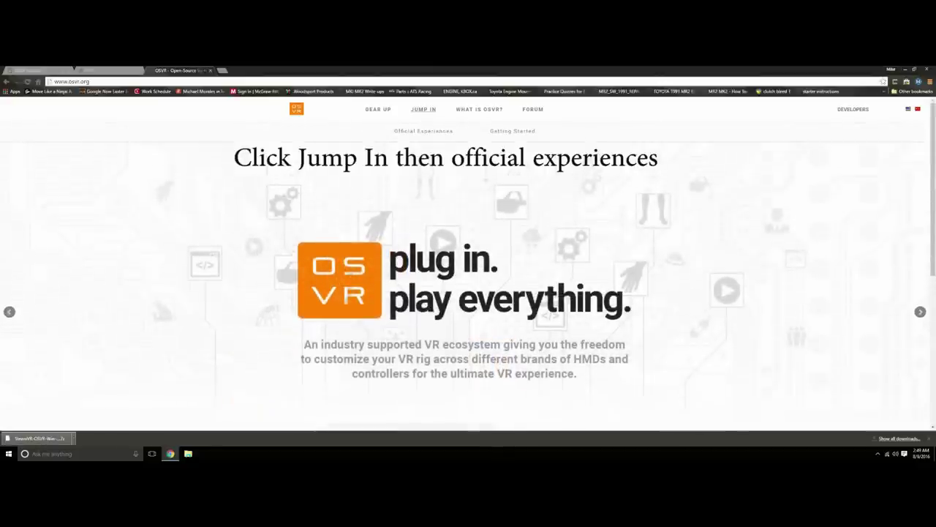
click(424, 131)
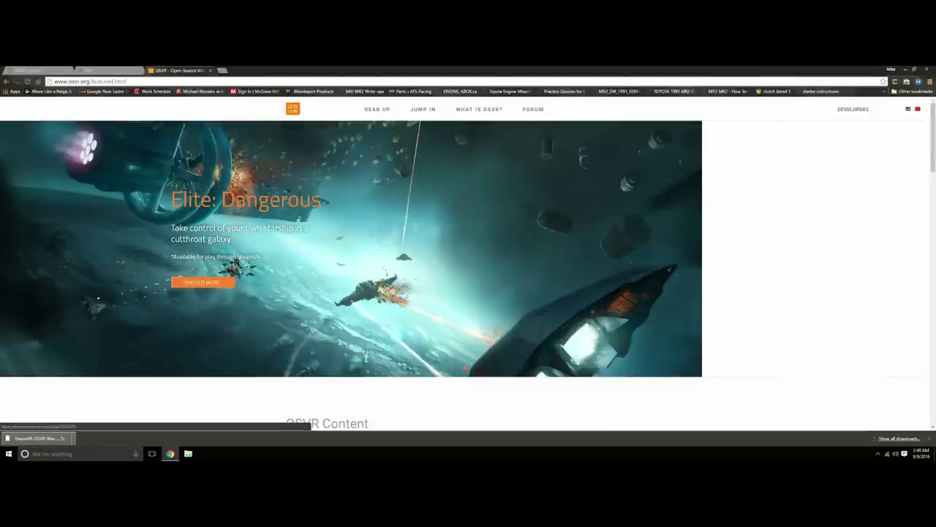
- Open the set up guide for SteamVR Experiences under How to install and run applications
scroll(469, 264, down, 4)
scroll(469, 267, down, 7)
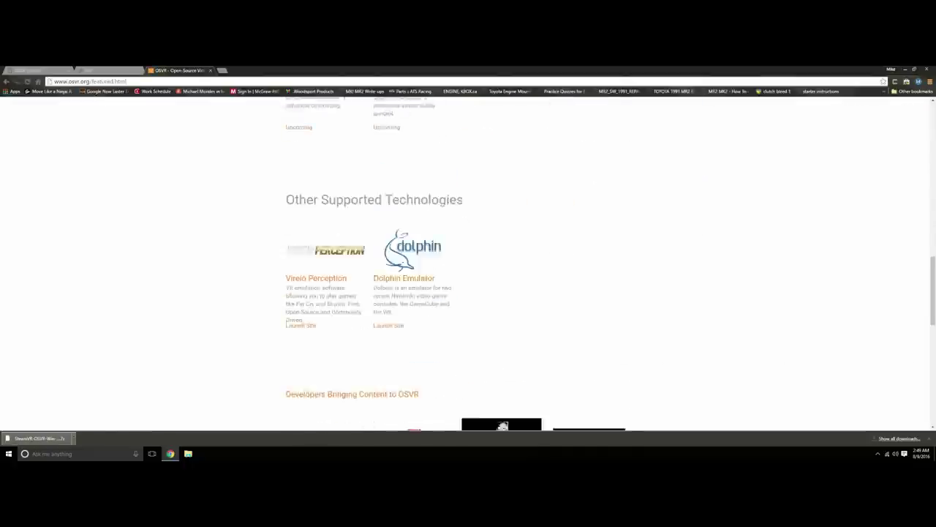
scroll(468, 267, down, 6)
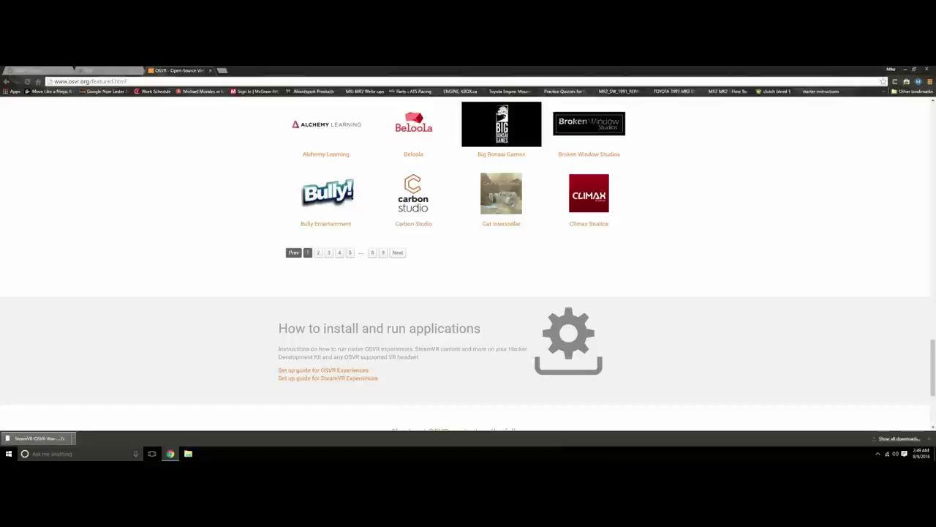
scroll(328, 231, down, 2)
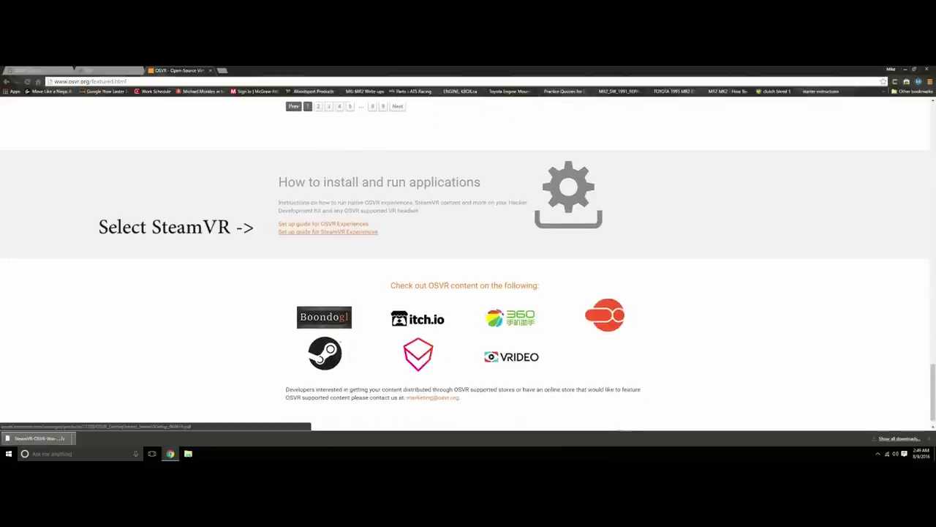
click(328, 231)
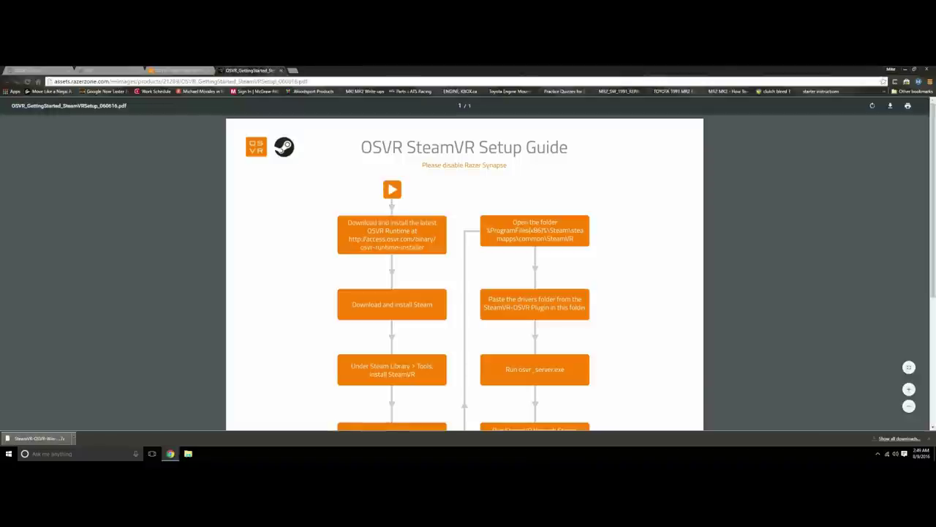
- Follow the SteamVR-OSVR plugin's GitHub link in the setup guide
scroll(392, 241, down, 3)
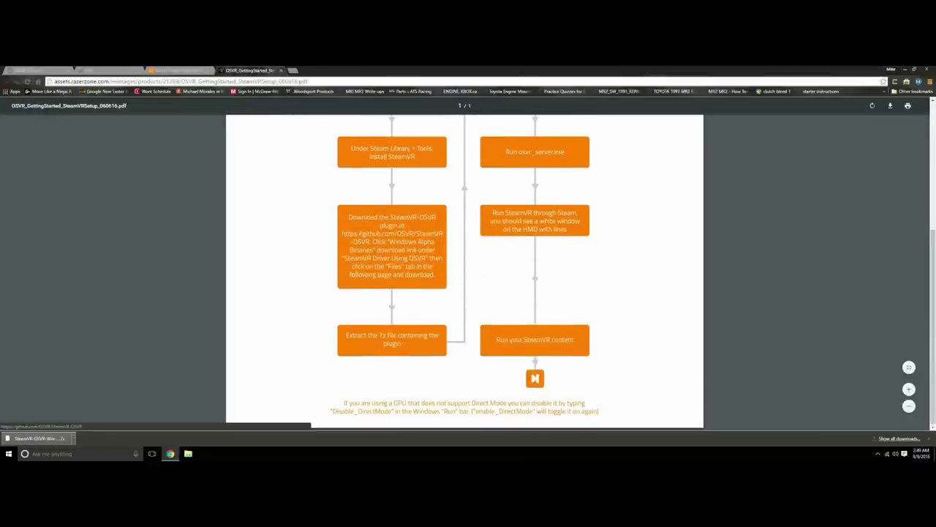
mouse_move(434, 274)
mouse_down()
mouse_move(352, 234)
mouse_move(349, 217)
mouse_move(425, 274)
mouse_up()
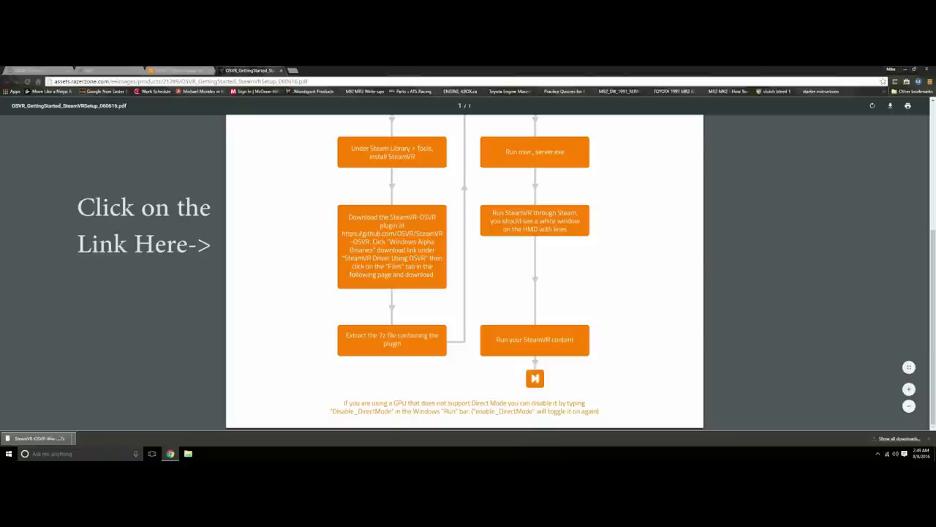
click(393, 233)
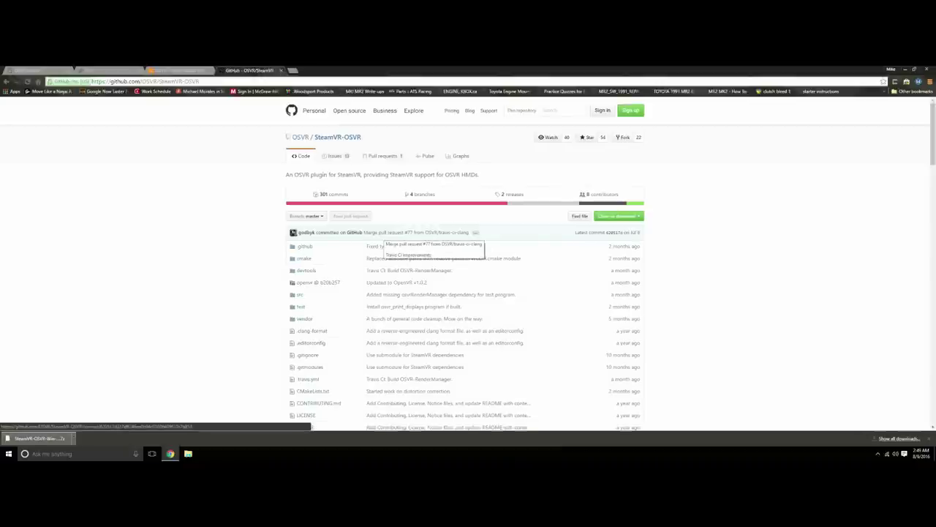
- Download the SteamVR-OSVR-Win-Build v0.1-209 7z archive through the README's Windows alpha binaries link
scroll(384, 234, down, 5)
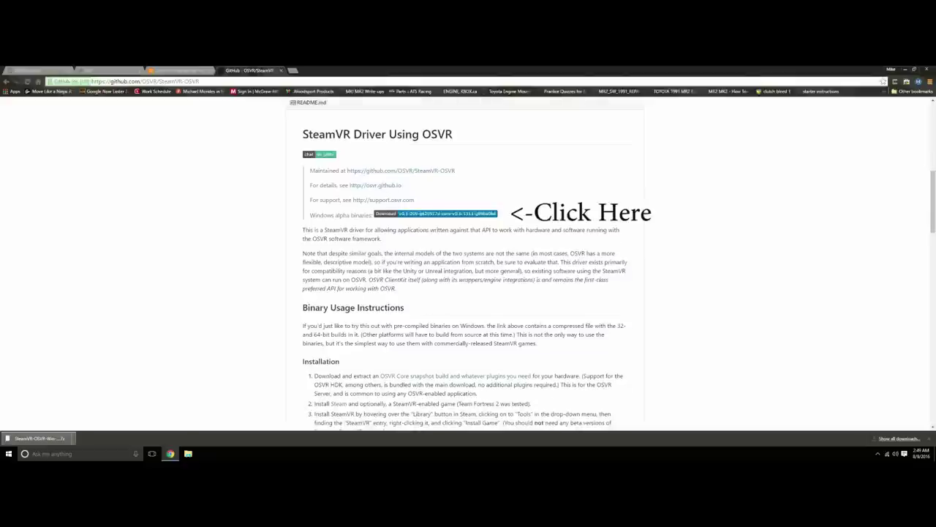
click(435, 214)
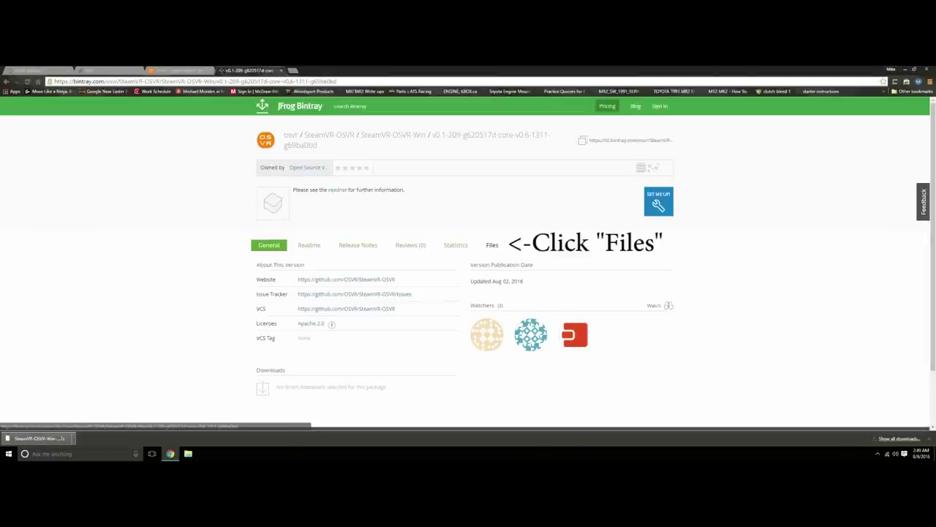
click(493, 245)
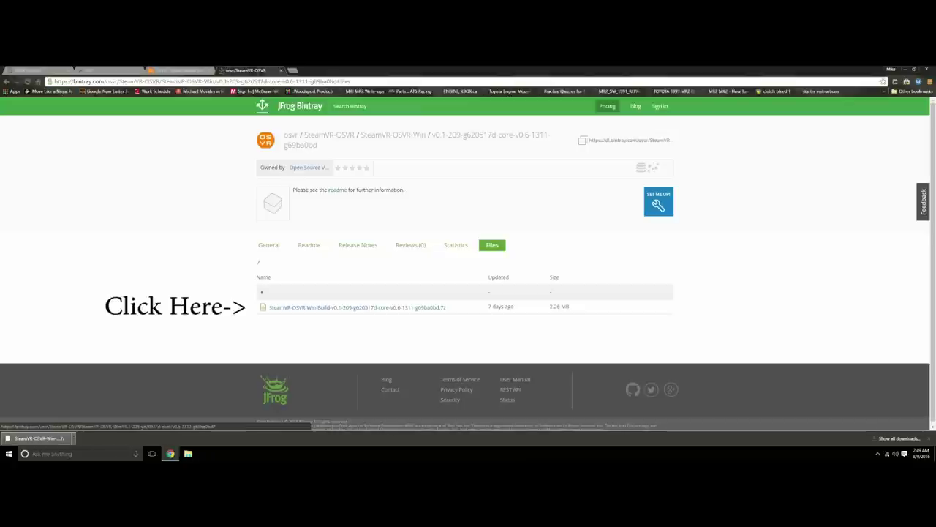
click(357, 307)
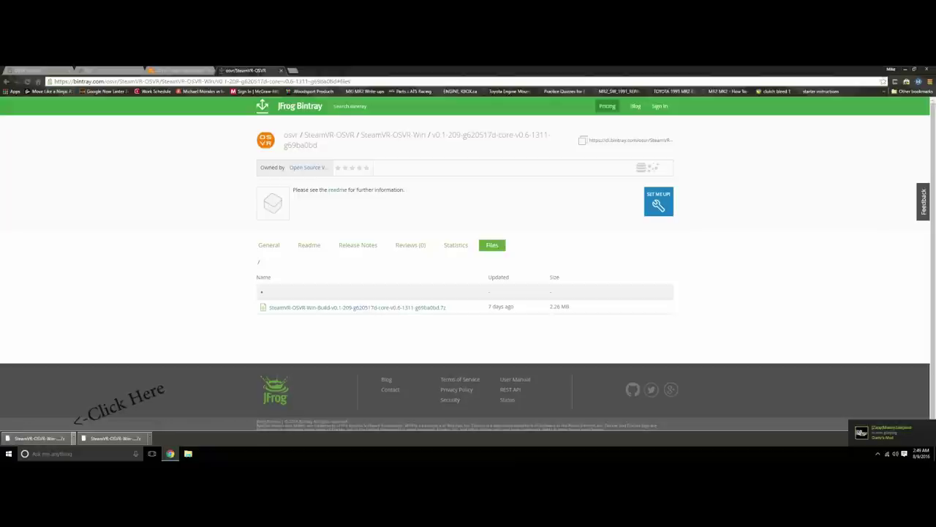
- Show the downloaded SteamVR-OSVR 7z archive in the Downloads folder and bring up its 7-Zip extraction options
click(72, 437)
click(95, 414)
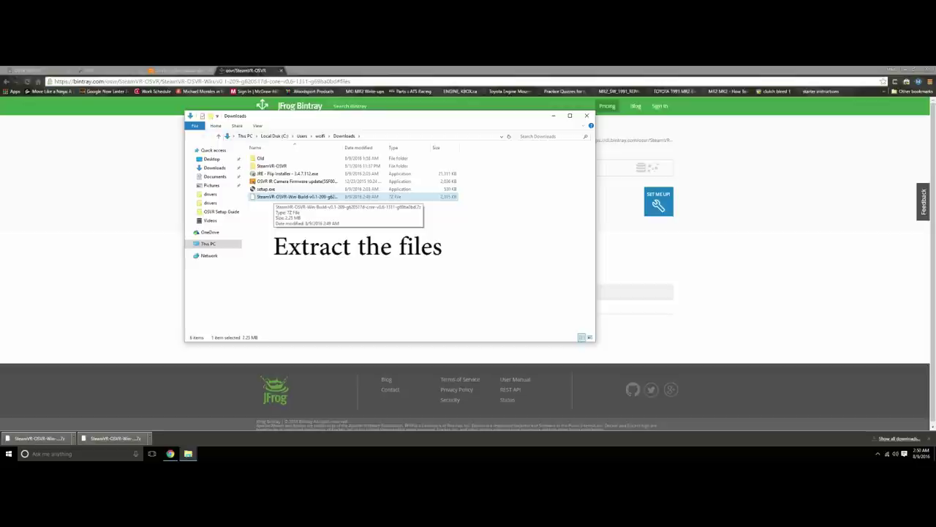
right_click(275, 197)
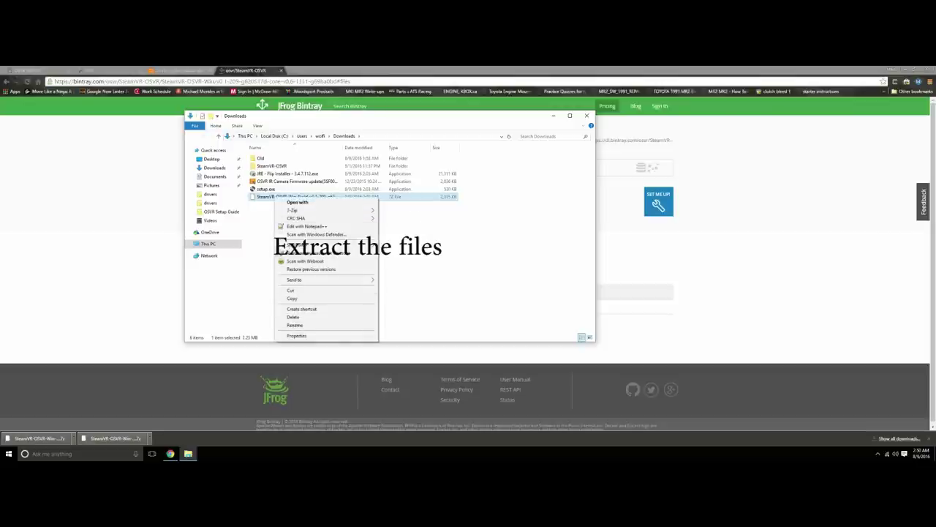
mouse_move(322, 210)
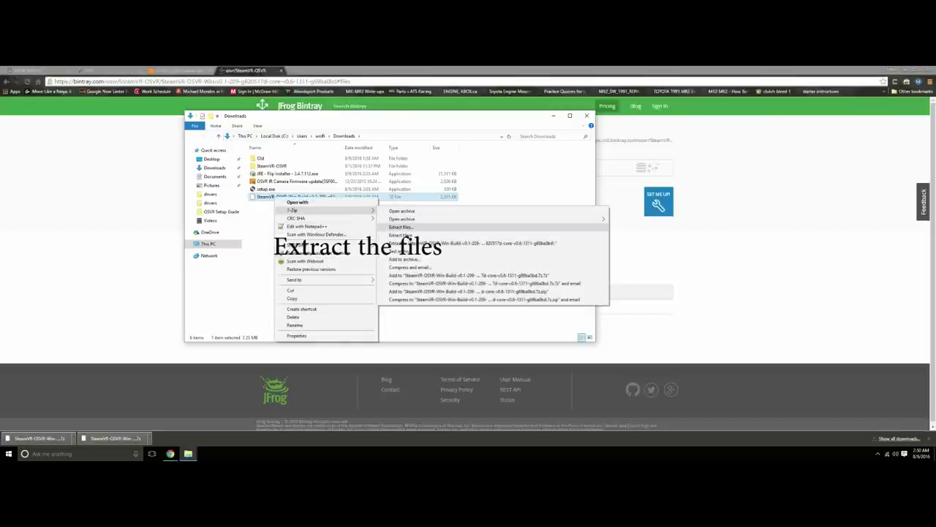
click(439, 319)
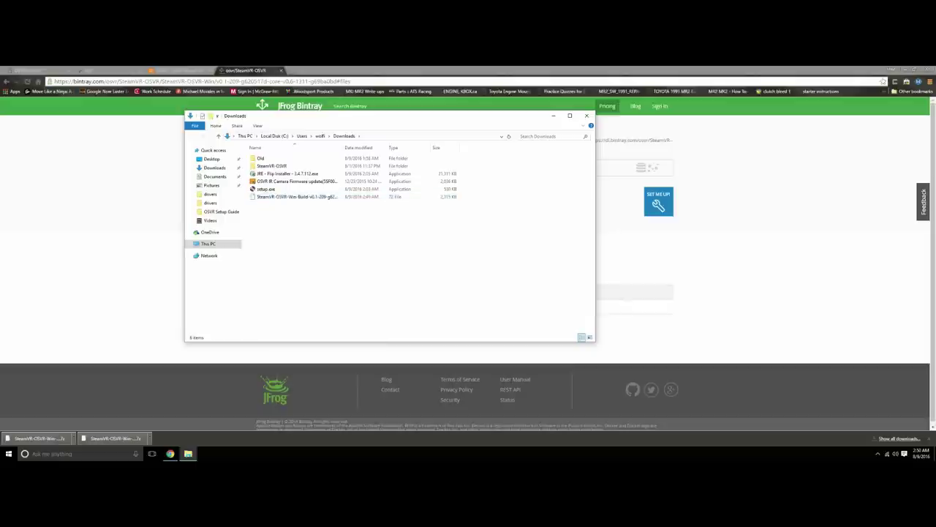
- Copy the osvr folder found under Downloads\SteamVR-OSVR\lib\openvr
double_click(272, 166)
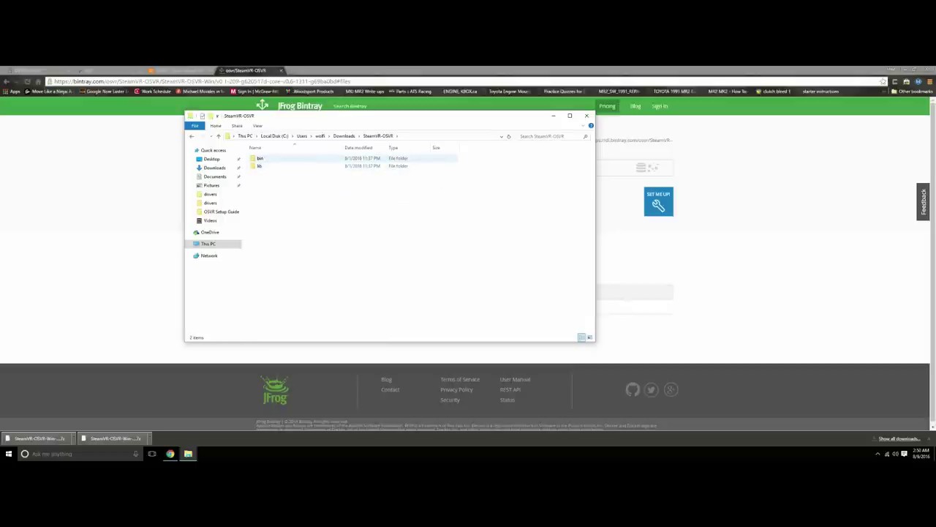
double_click(260, 166)
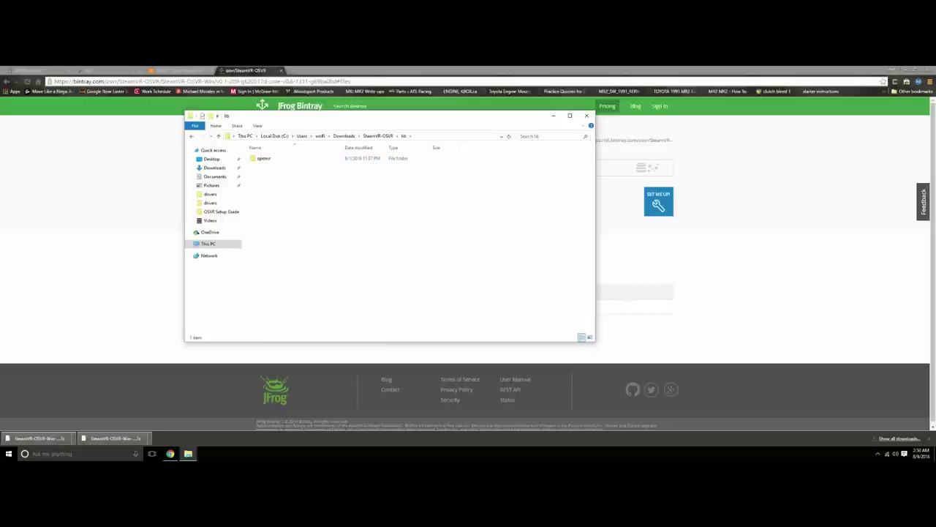
double_click(264, 158)
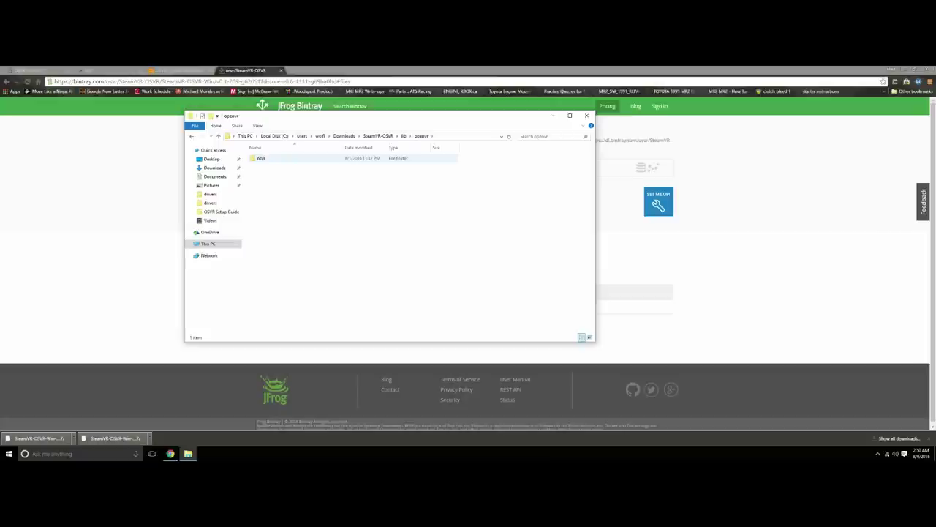
right_click(261, 158)
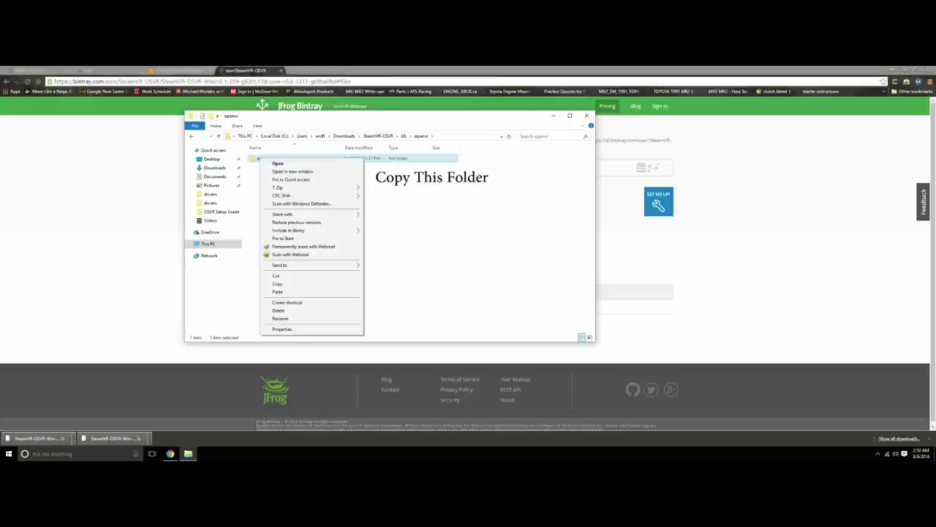
click(278, 283)
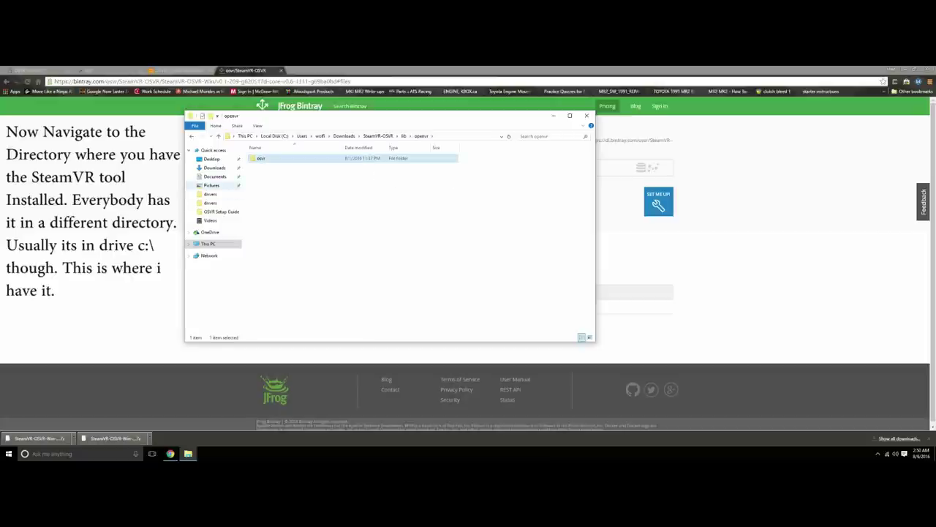
- Paste the copied osvr folder into C:\Program Files (x86)\Steam\steamapps\common\SteamVR\drivers
click(212, 244)
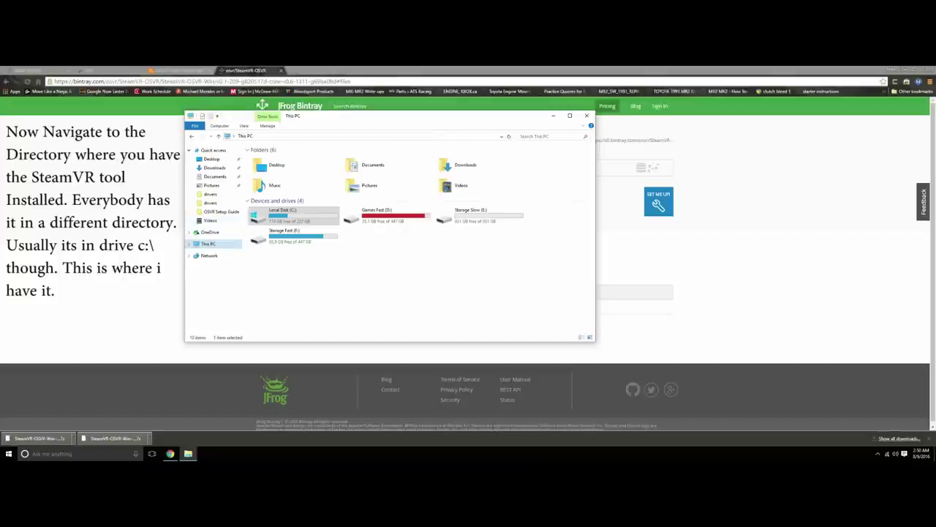
double_click(292, 216)
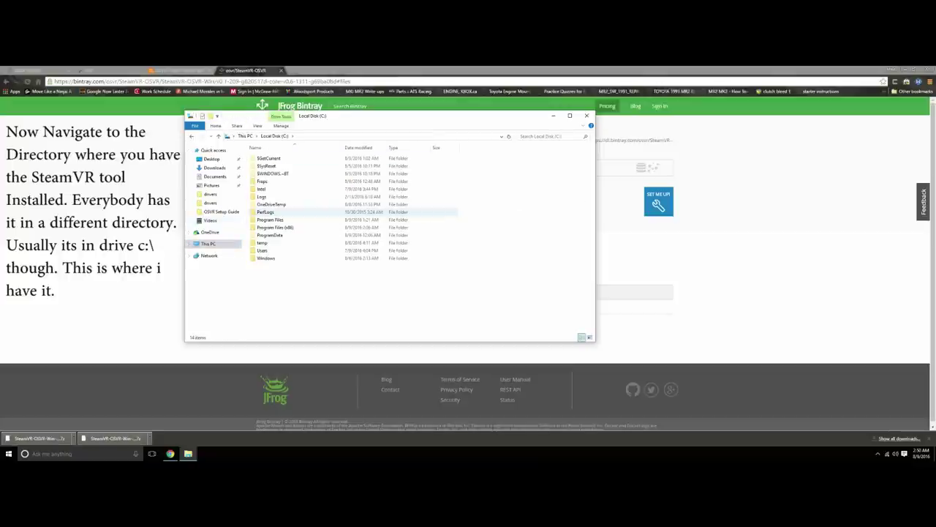
double_click(275, 228)
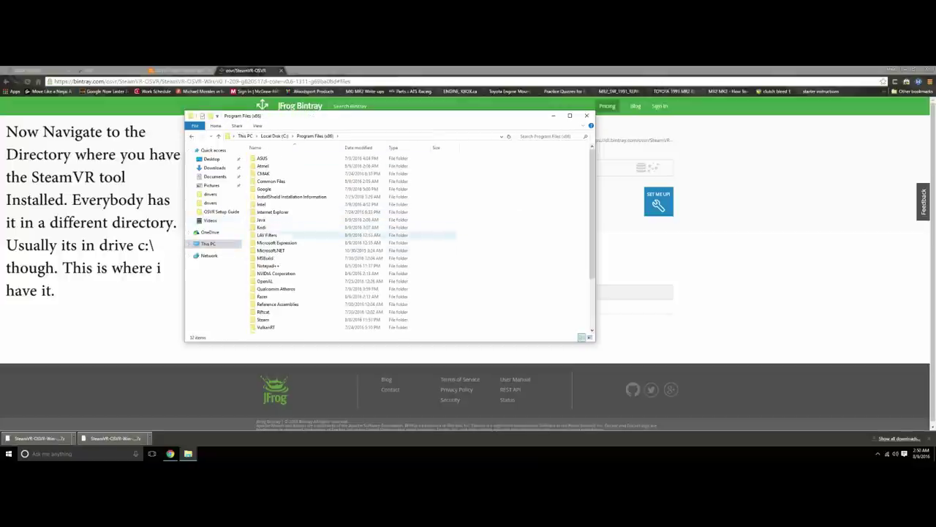
click(267, 319)
double_click(267, 320)
double_click(267, 303)
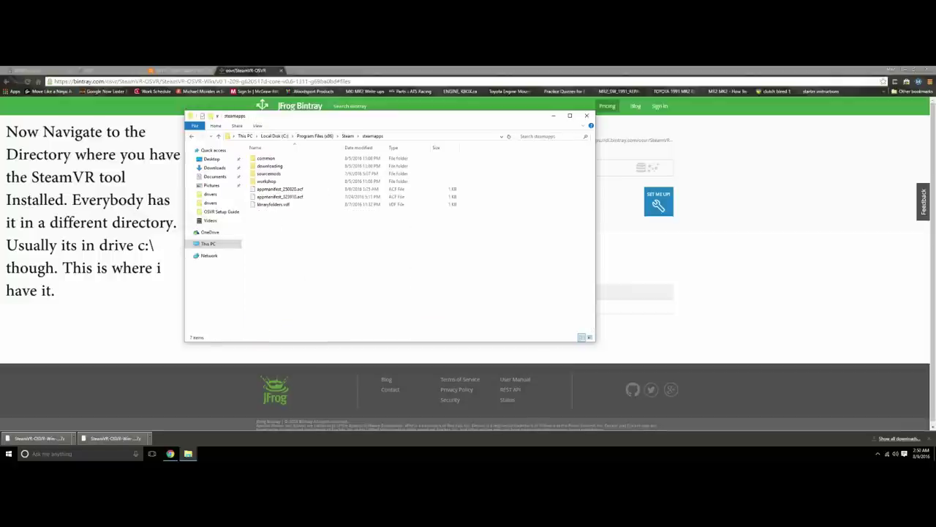
double_click(265, 158)
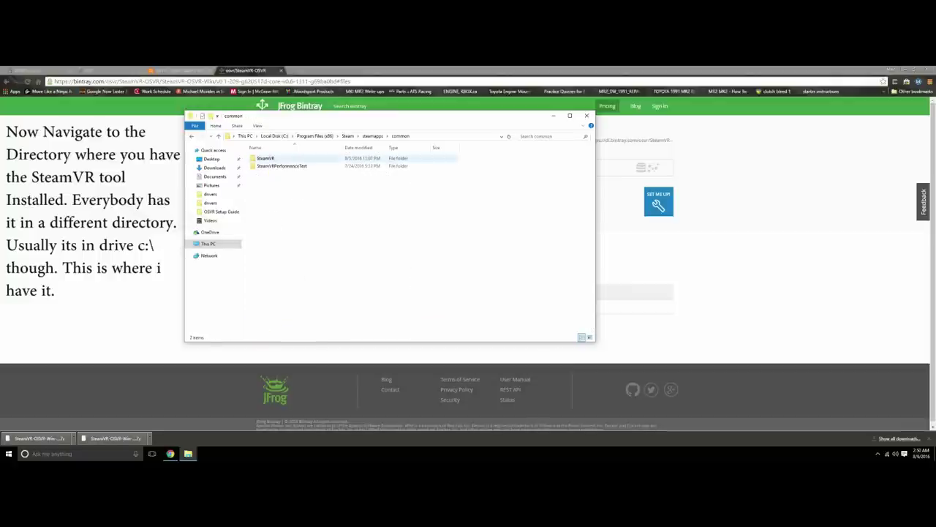
double_click(266, 158)
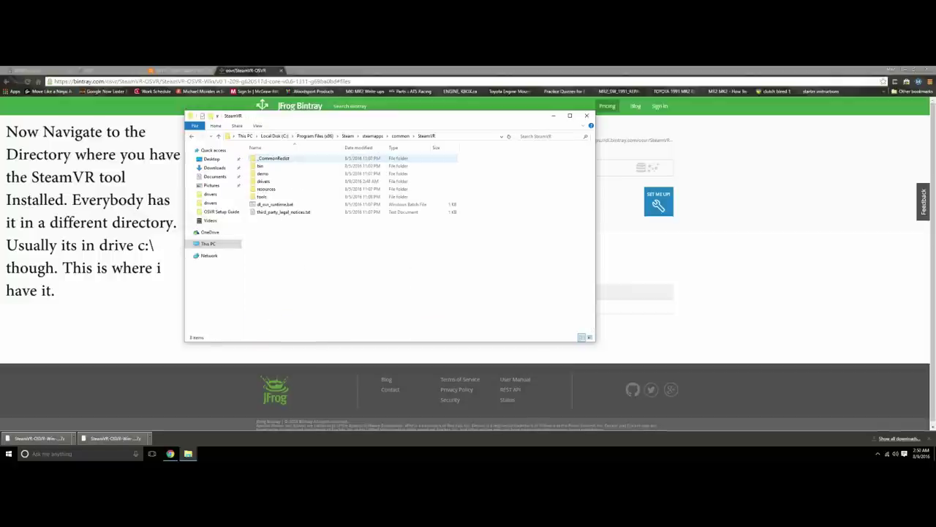
double_click(264, 181)
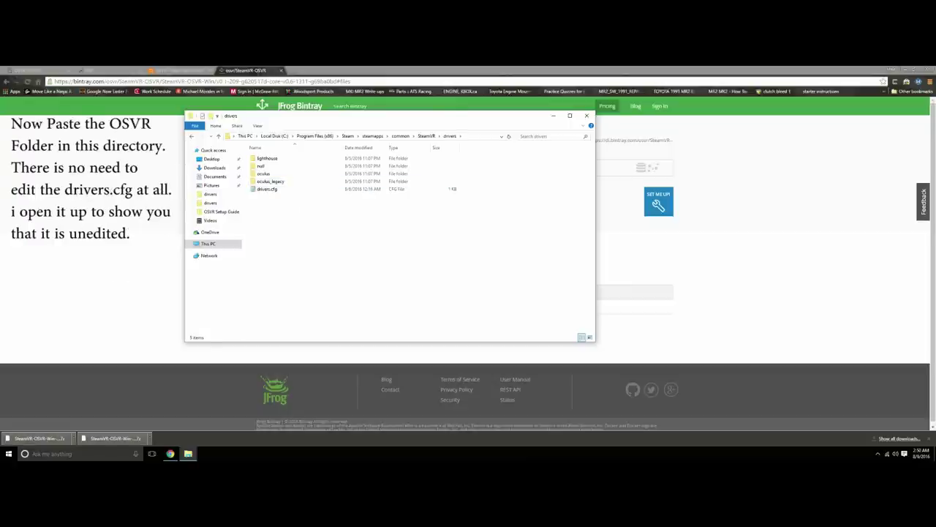
right_click(275, 214)
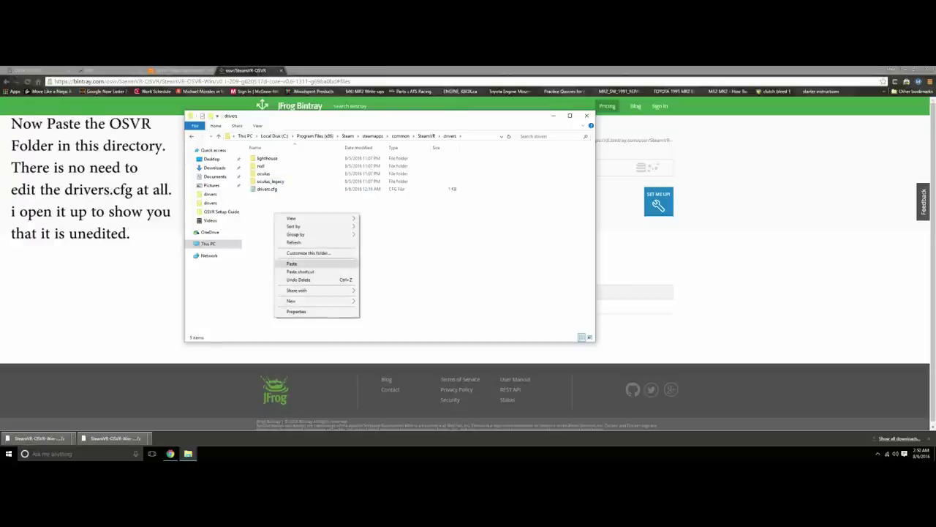
click(292, 263)
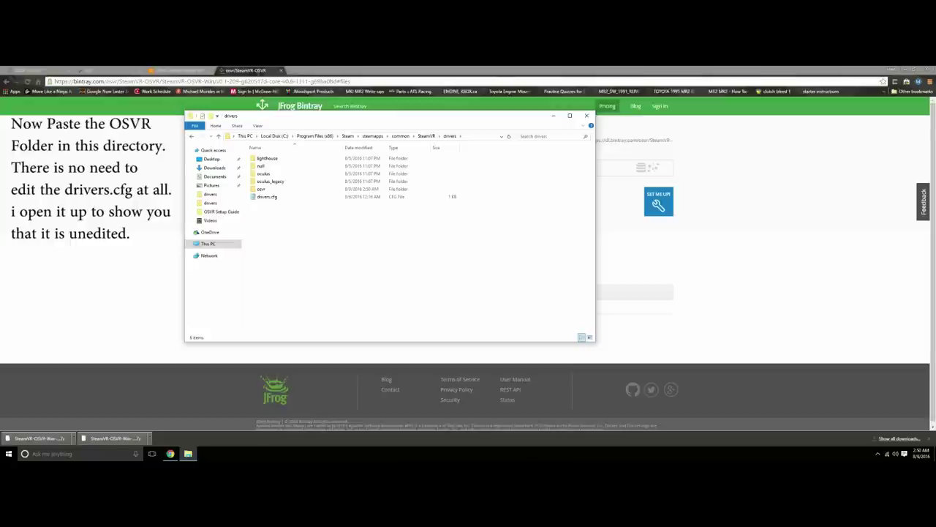
- Inspect the contents of drivers.cfg in Notepad without editing, and close both the file and the drivers folder
double_click(267, 197)
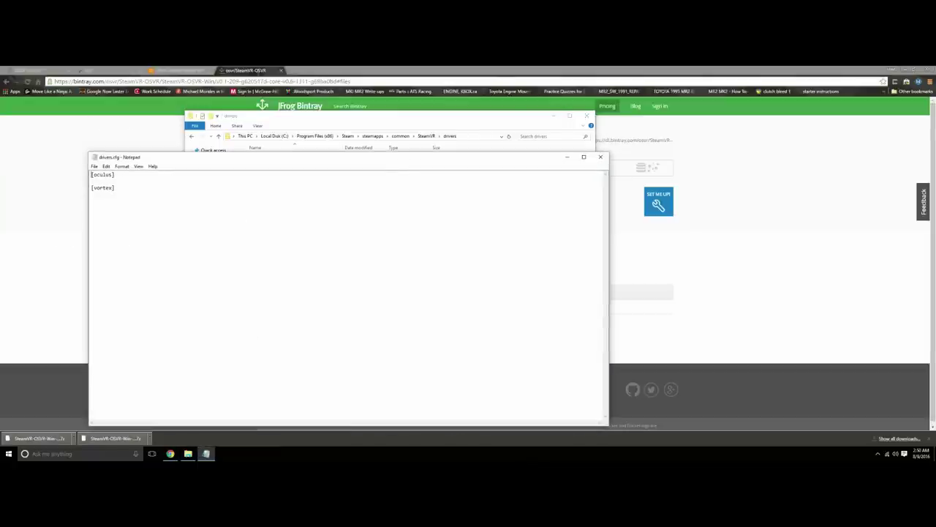
key(ctrl+a)
click(92, 207)
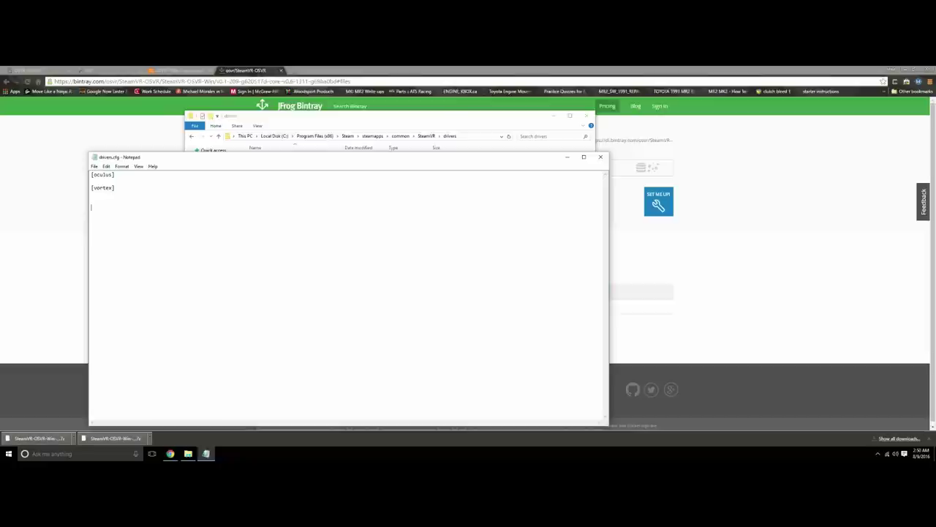
click(601, 157)
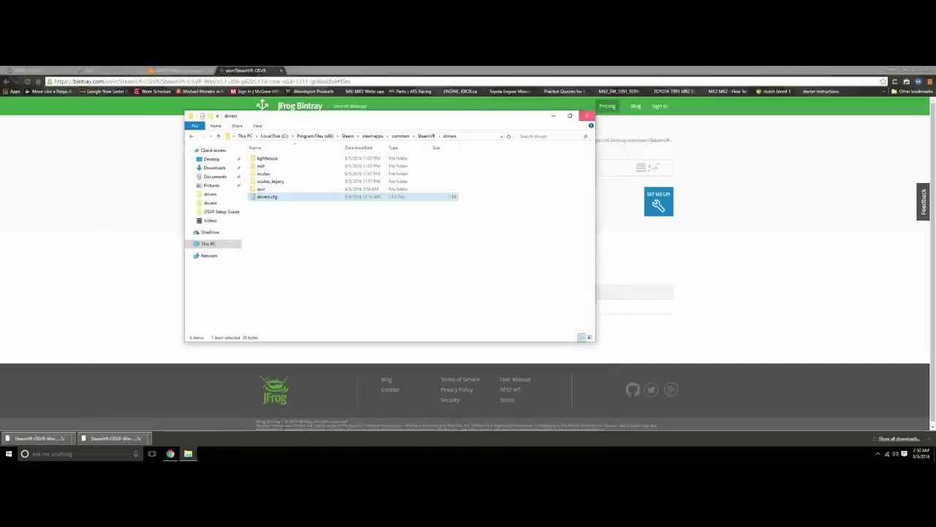
click(586, 116)
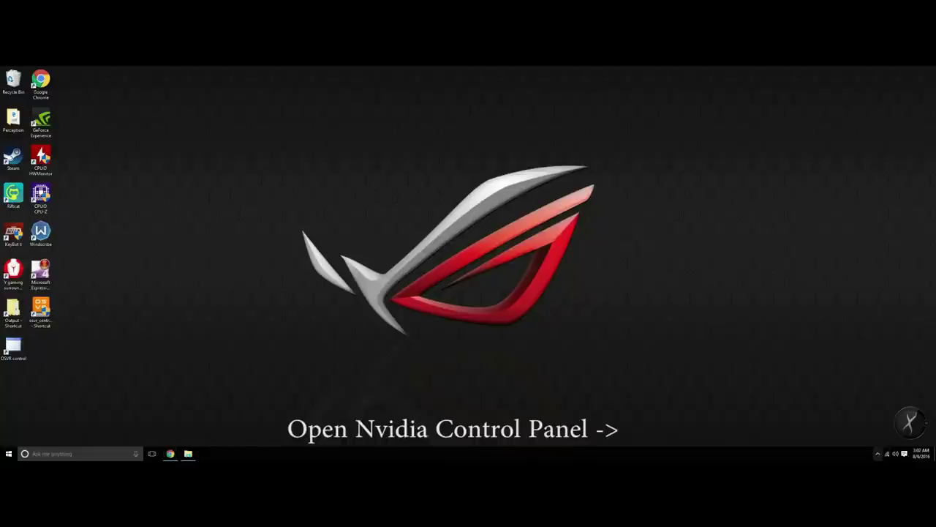
- Rotate the AU Optronics display to Landscape (flipped) in NVIDIA Control Panel, keep the changes, and close it
click(879, 454)
right_click(856, 424)
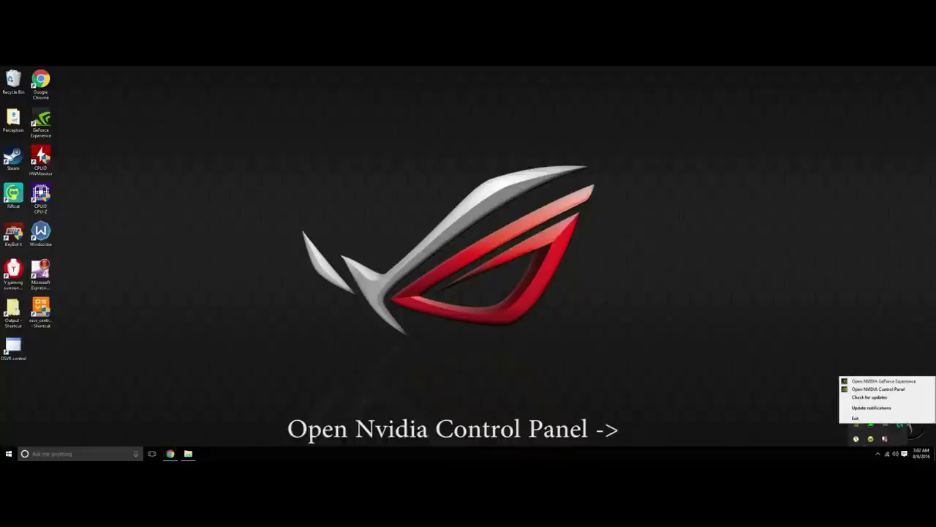
click(877, 389)
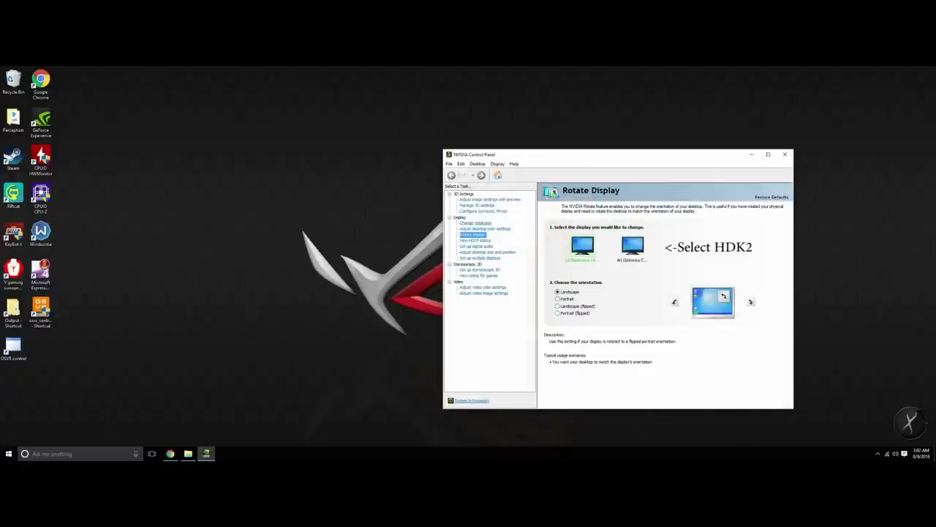
click(632, 248)
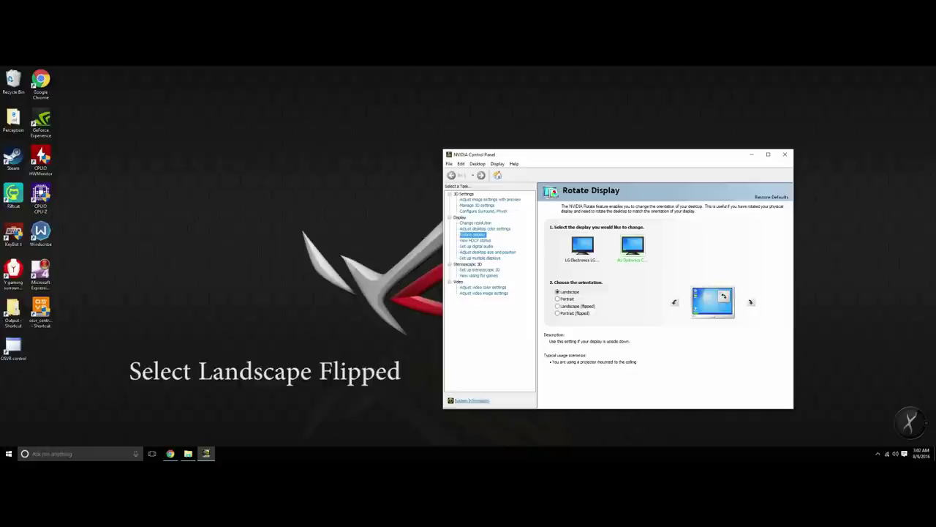
click(557, 306)
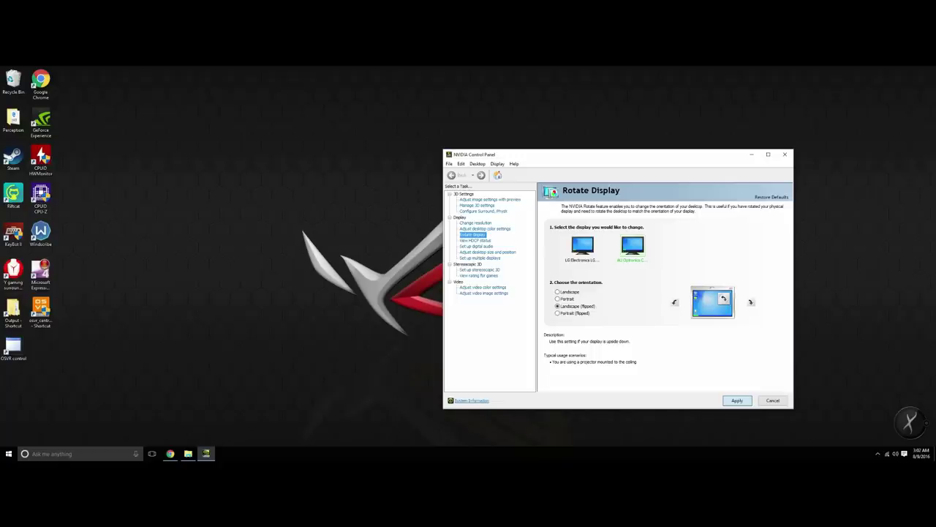
key(Return)
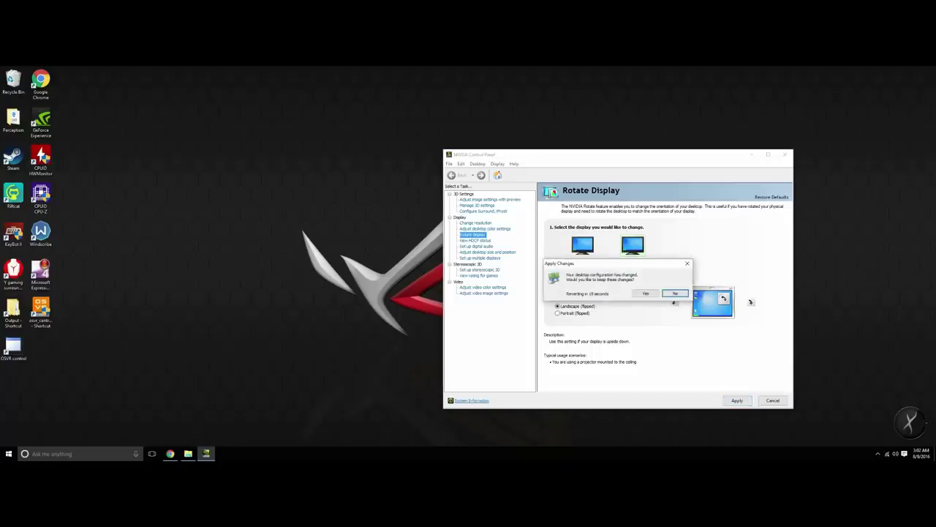
click(645, 293)
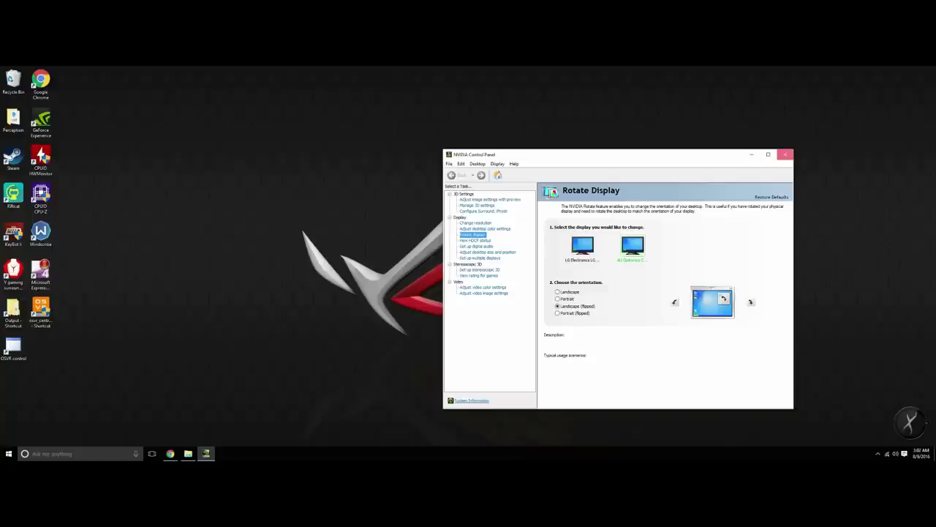
click(785, 154)
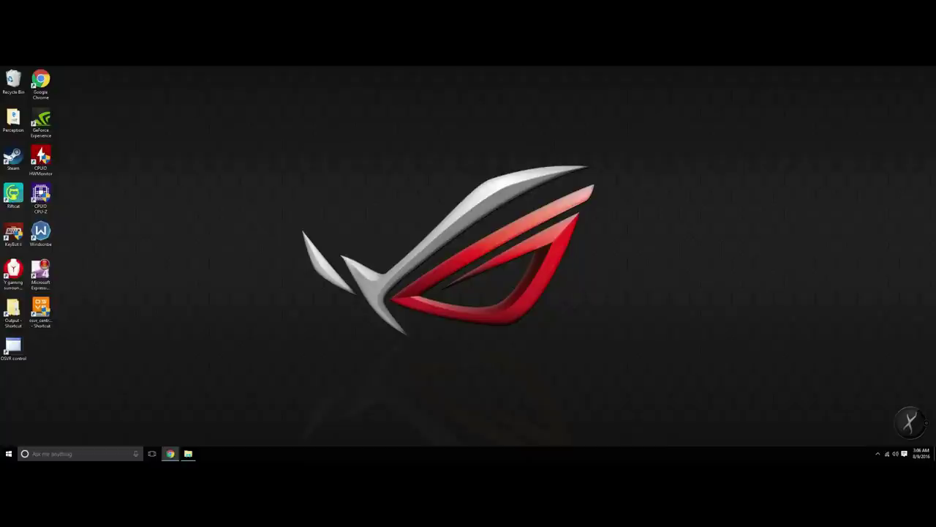
- Start OSVR Central from the desktop and launch the OSVR Configurator from its OSVR tools
click(40, 313)
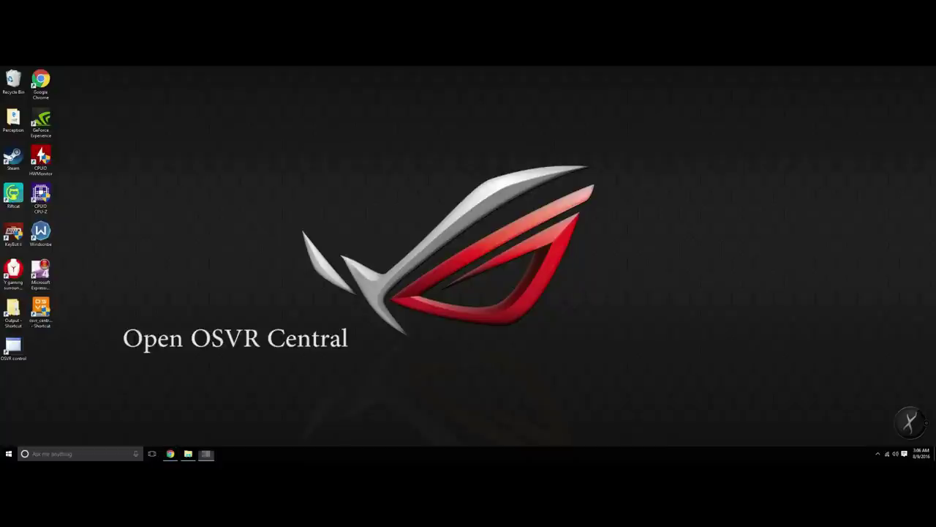
click(886, 297)
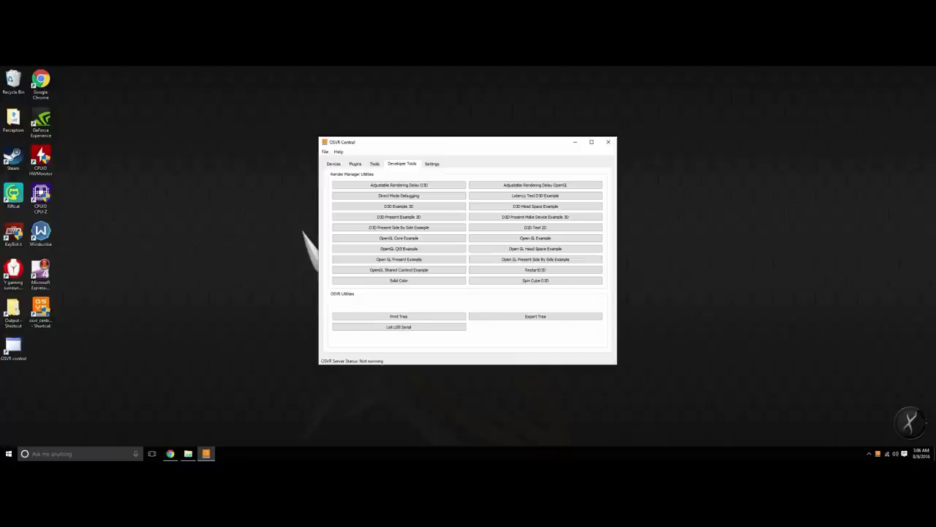
click(374, 164)
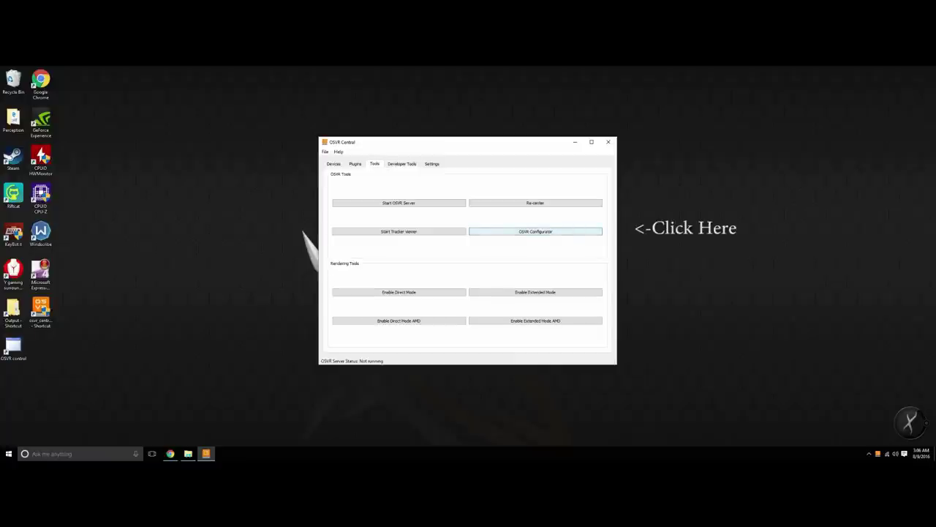
click(535, 231)
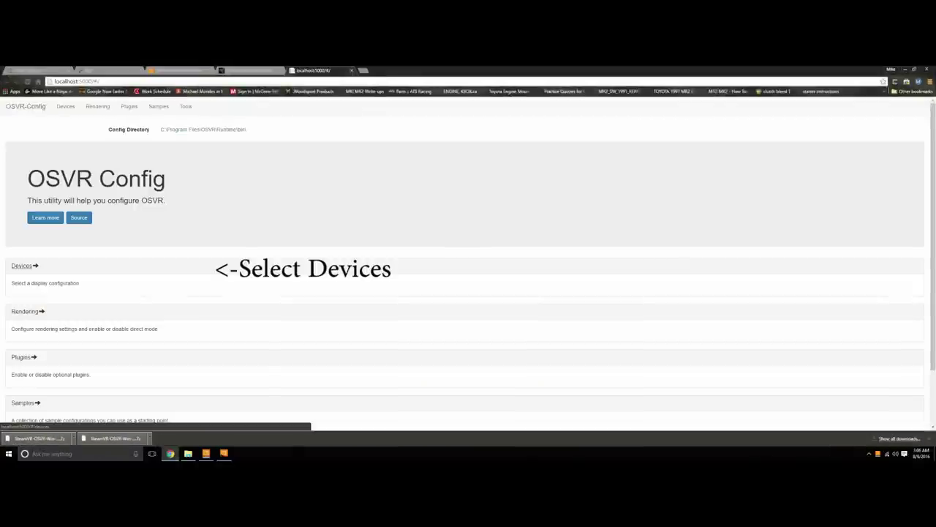
click(22, 265)
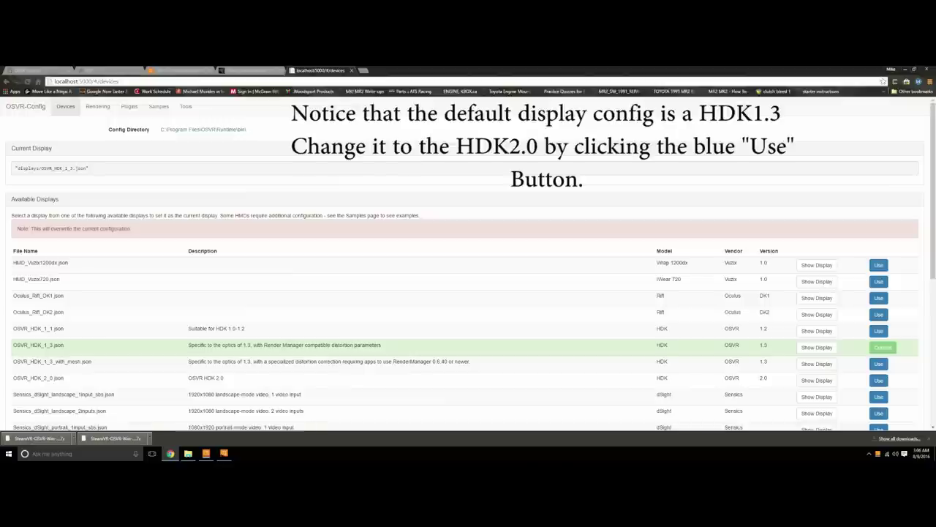
scroll(468, 293, down, 3)
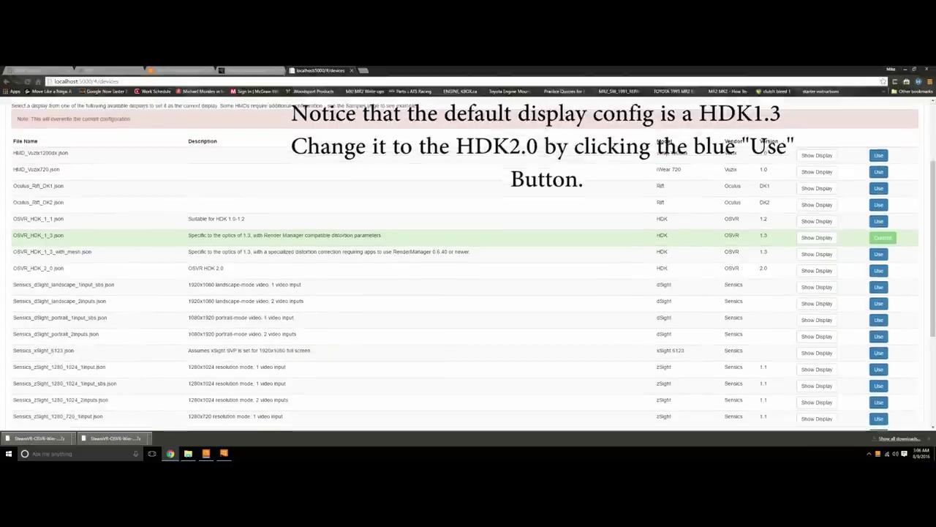
drag(13, 141, 768, 269)
click(62, 269)
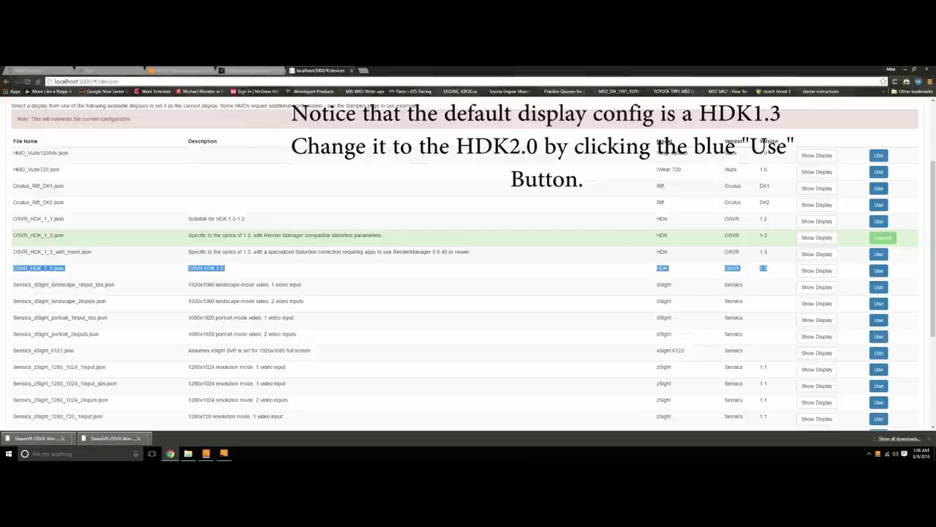
click(768, 268)
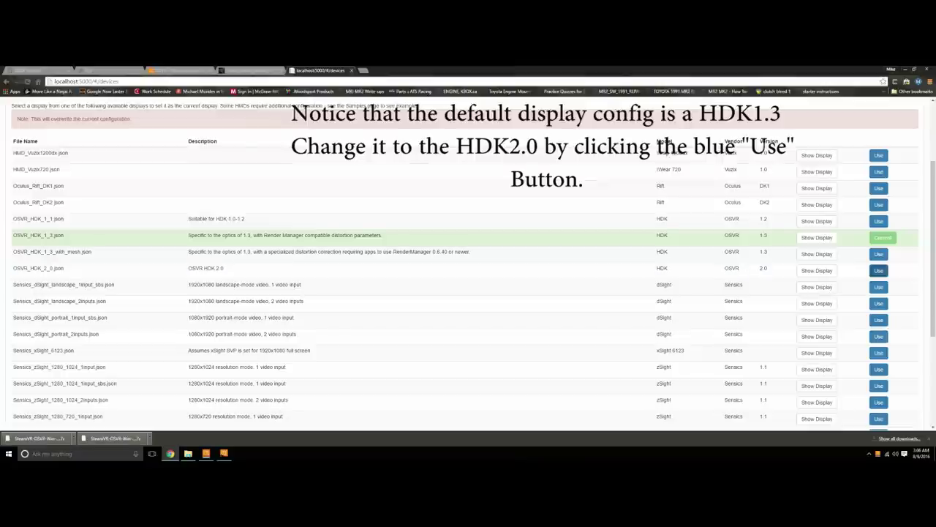
click(878, 271)
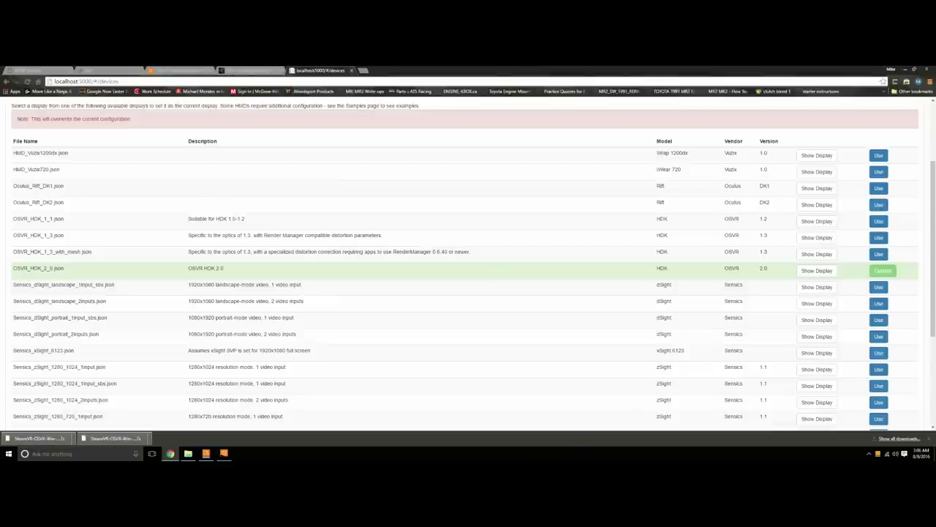
scroll(468, 263, up, 3)
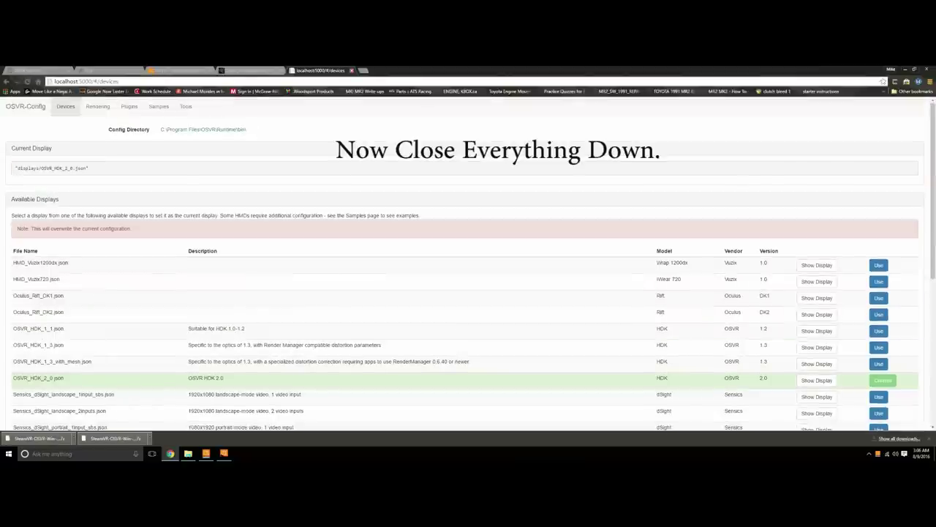
- Close the OSVR Configurator page, minimize the browser, and close the OSVR-Config console window
key(ctrl+w)
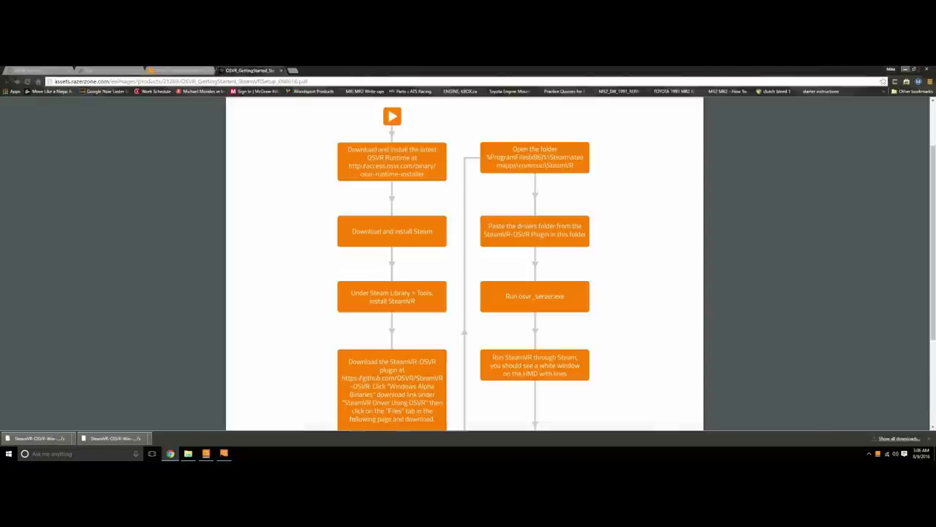
click(905, 70)
click(362, 81)
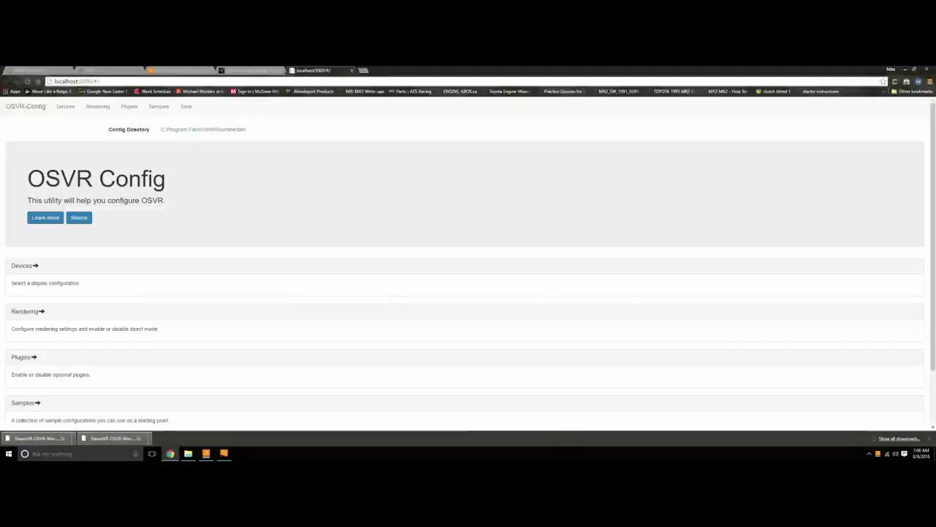
click(22, 266)
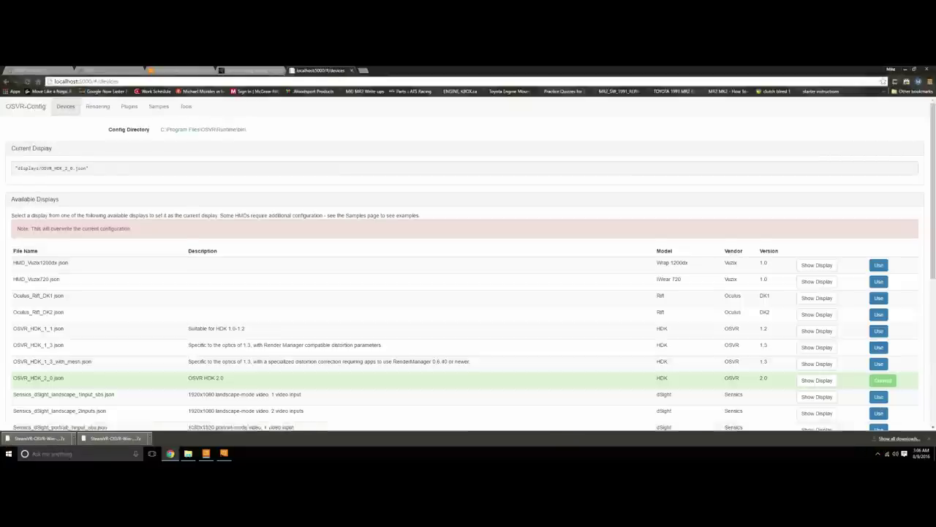
scroll(468, 263, down, 2)
scroll(468, 264, down, 1)
drag(12, 141, 64, 268)
click(64, 267)
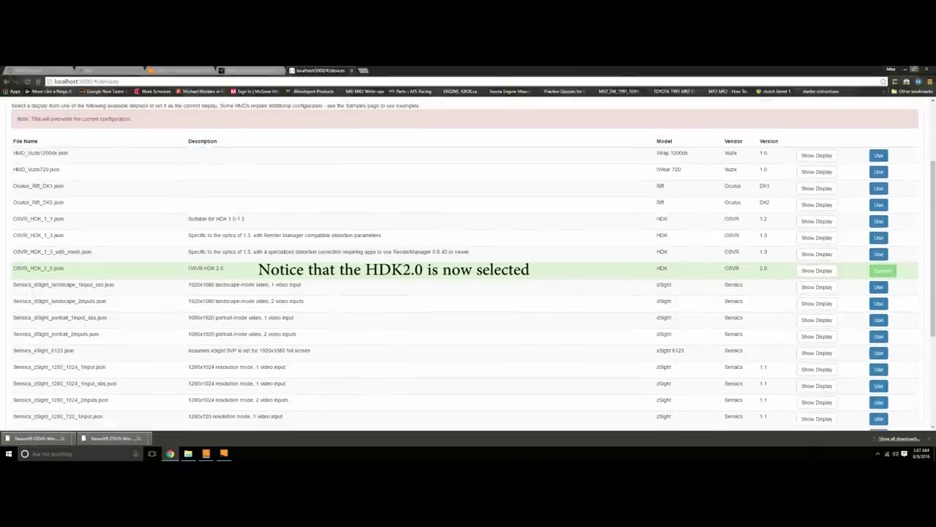
- Minimize the browser, close the OSVR-Config console, and exit OSVR Central
click(905, 69)
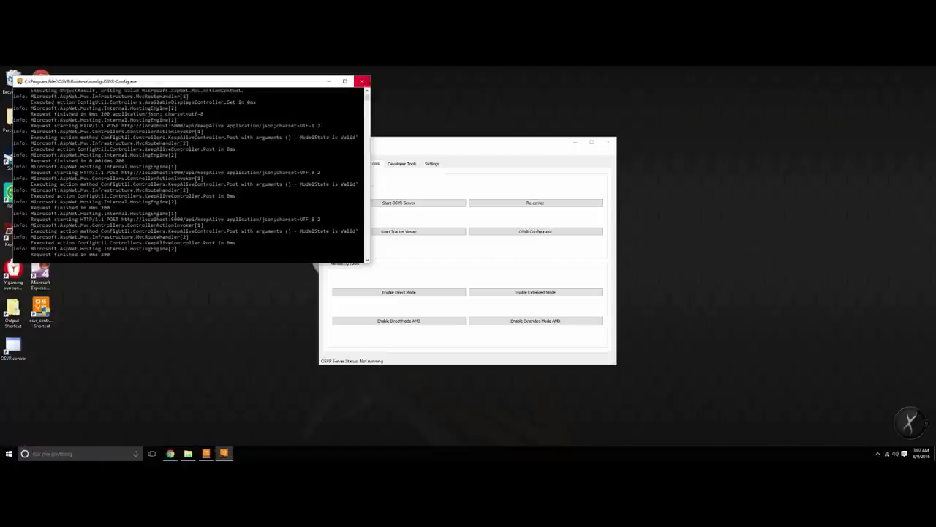
click(361, 80)
click(326, 151)
click(332, 161)
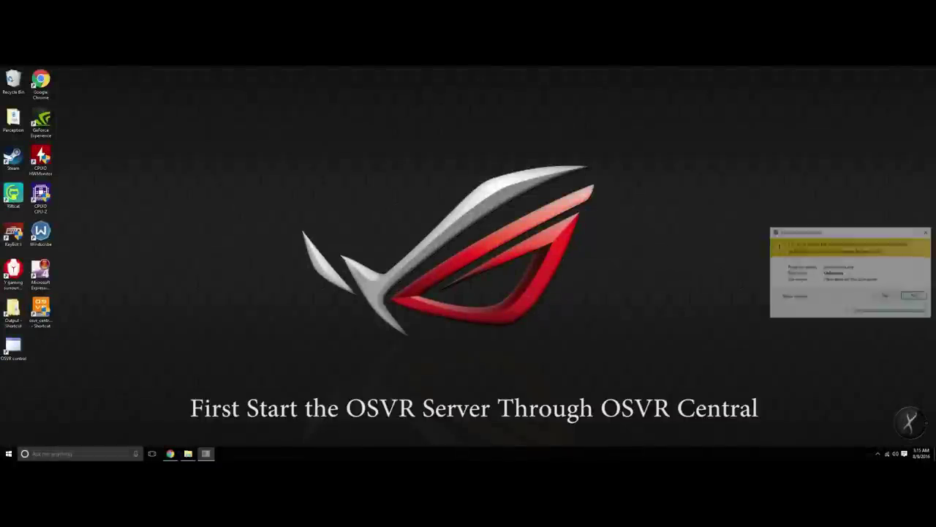
- Allow OSVR Central to run, start the OSVR Server, and minimize both the server console and OSVR Central
click(886, 296)
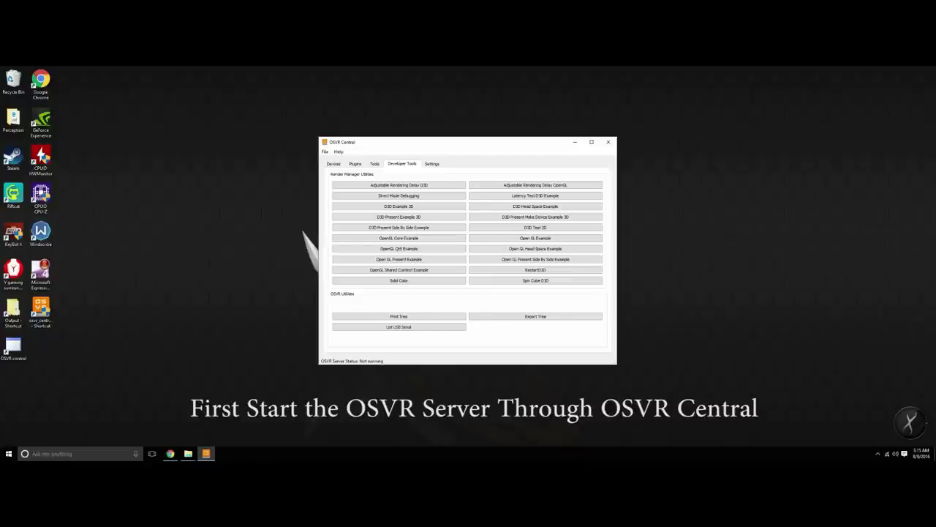
click(375, 164)
click(399, 203)
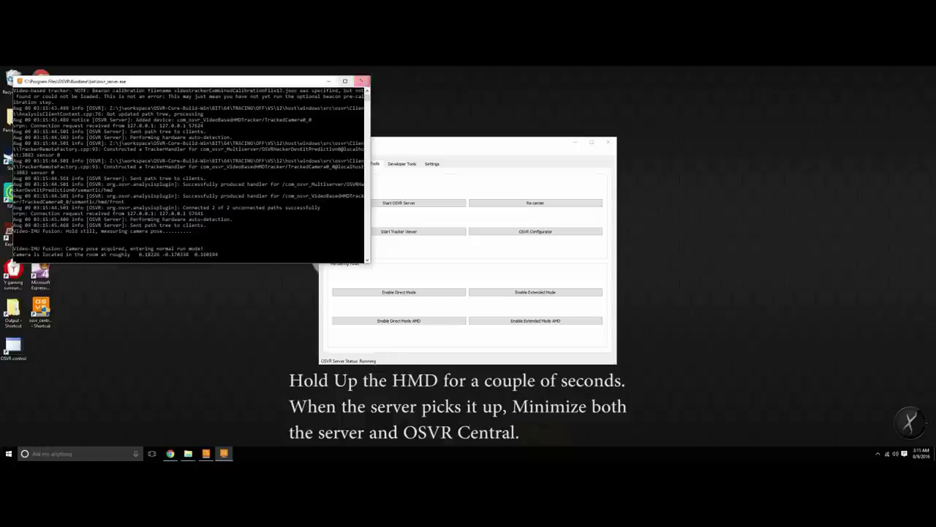
click(327, 81)
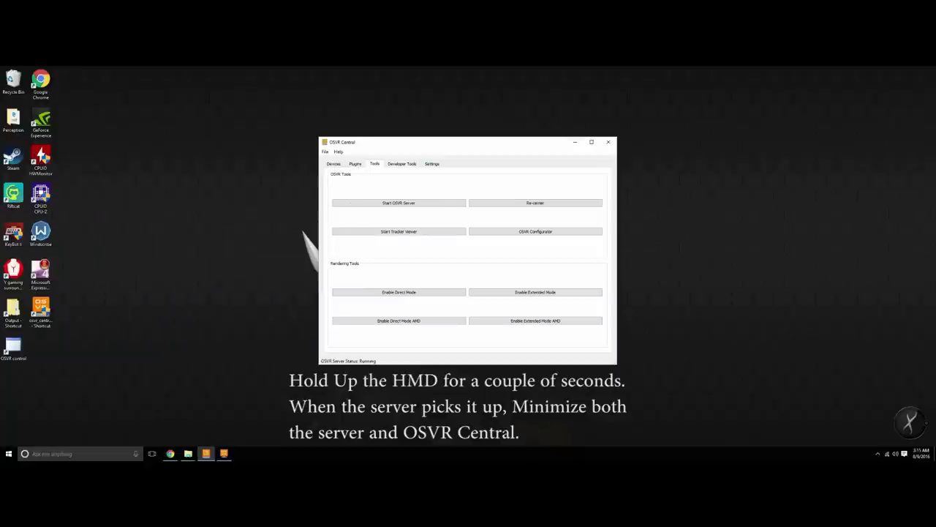
click(575, 142)
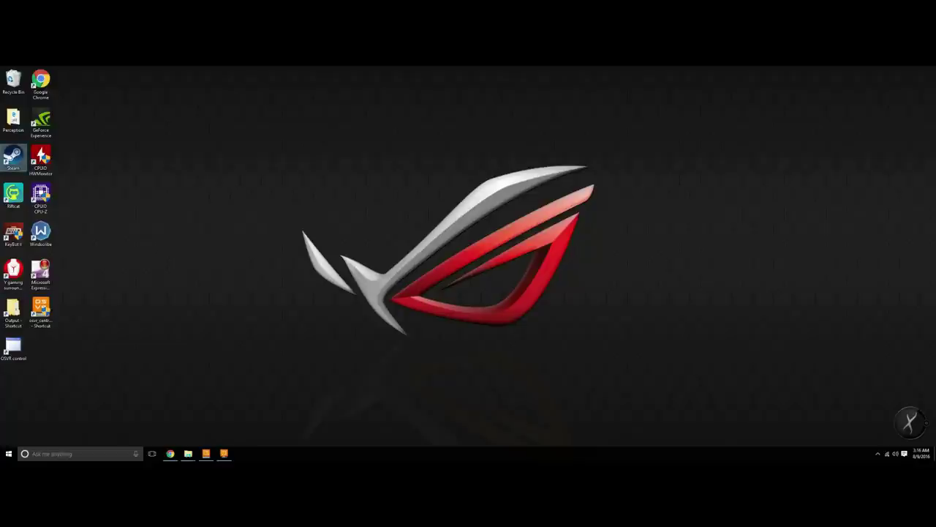
- Open Steam and launch SteamVR from the library's tools, agreeing to try starting it again
double_click(13, 157)
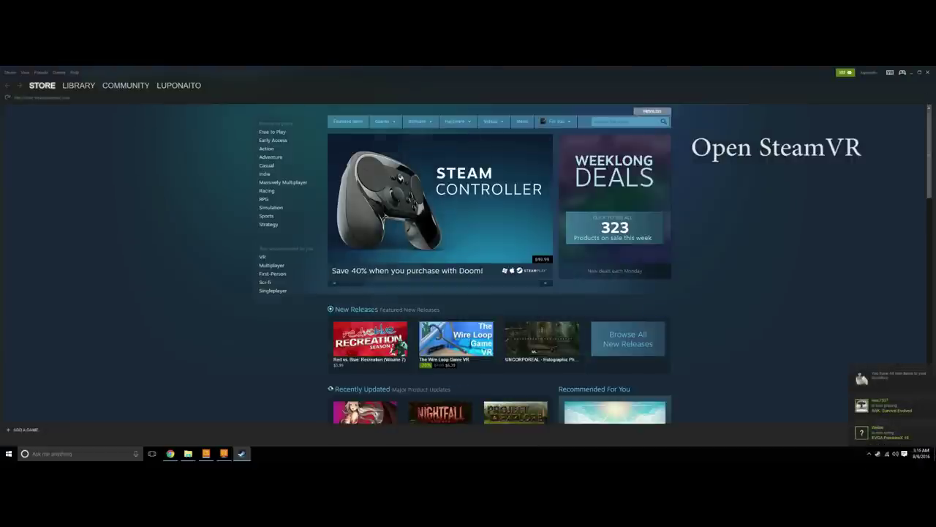
click(78, 85)
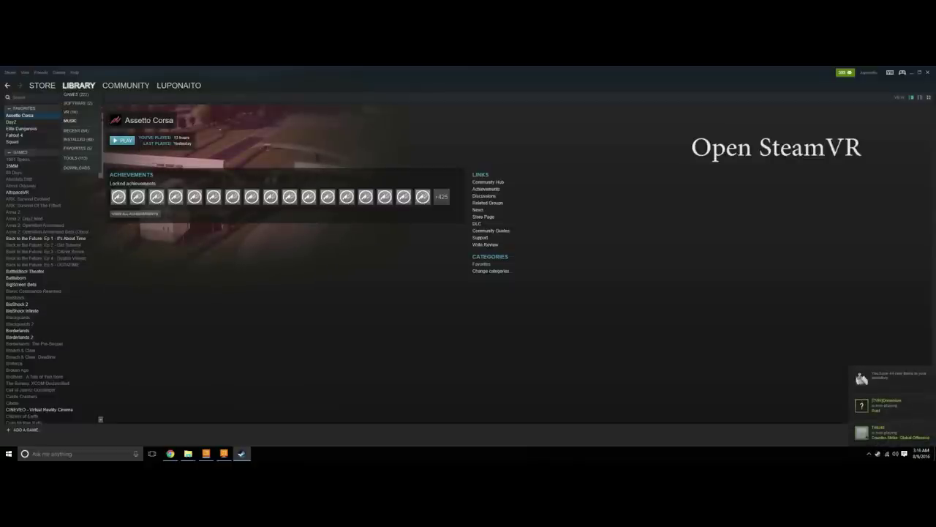
click(75, 157)
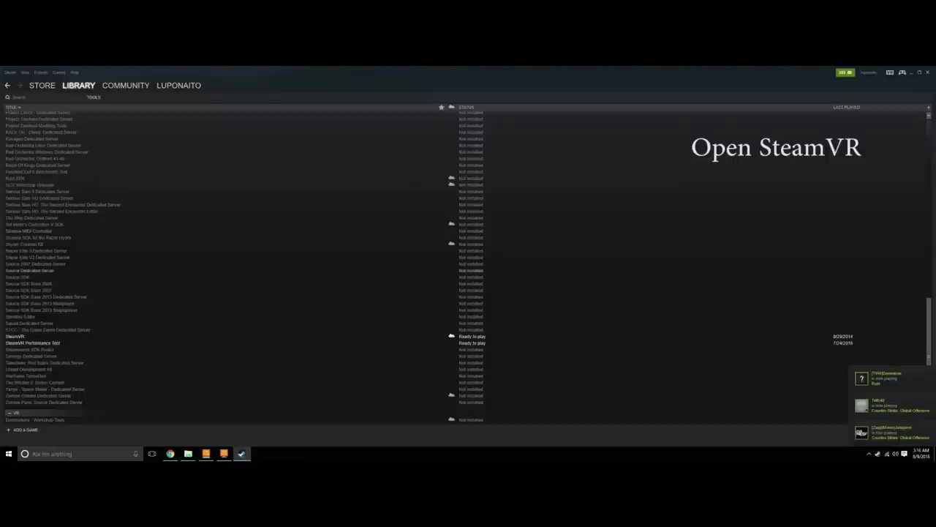
click(14, 336)
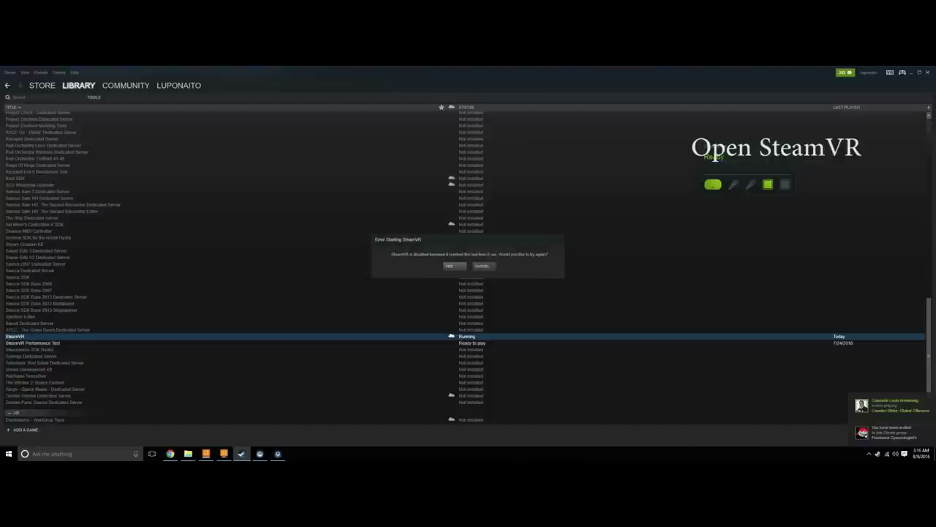
click(454, 265)
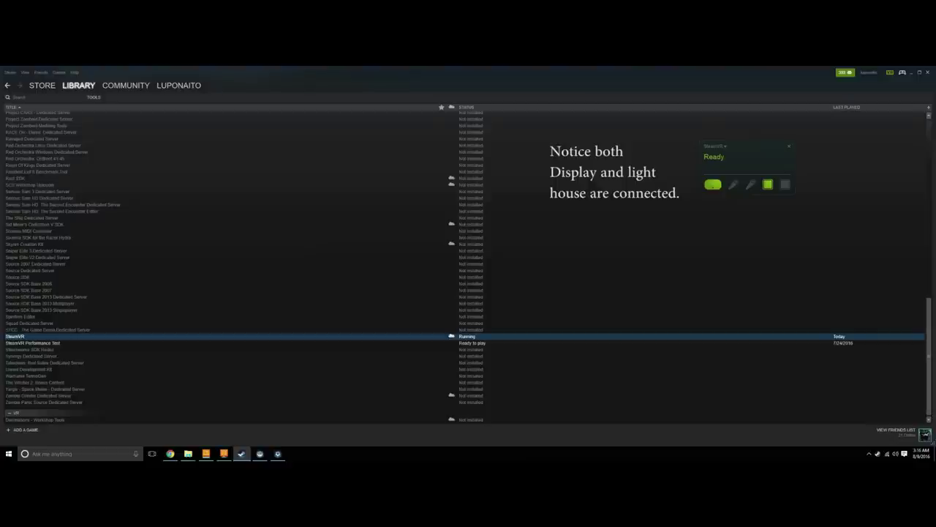
- Check the SteamVR device status, run Room Setup for Standing Only, and proceed past establishing headset tracking
click(712, 185)
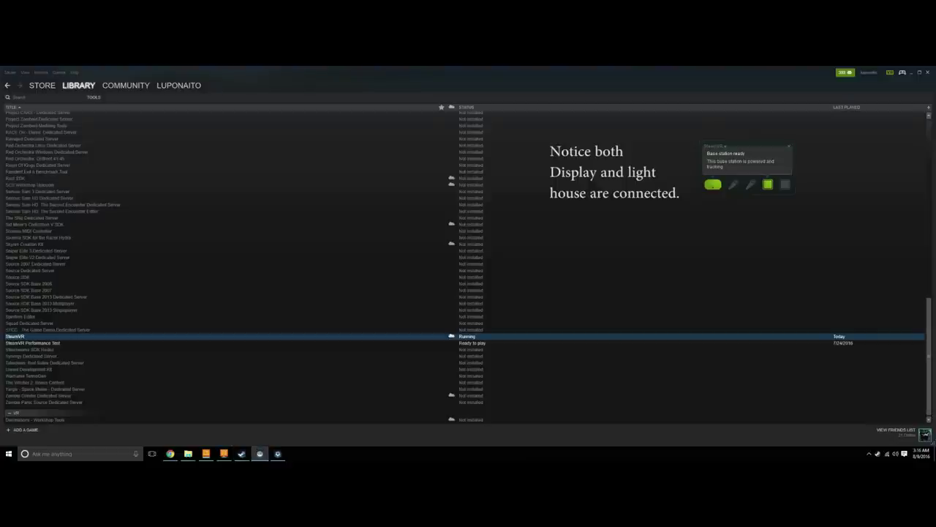
click(714, 146)
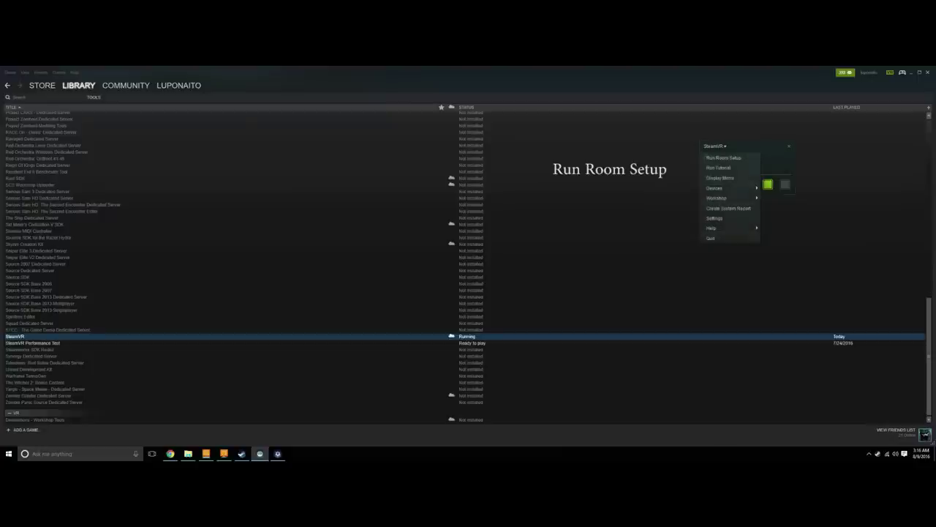
click(723, 158)
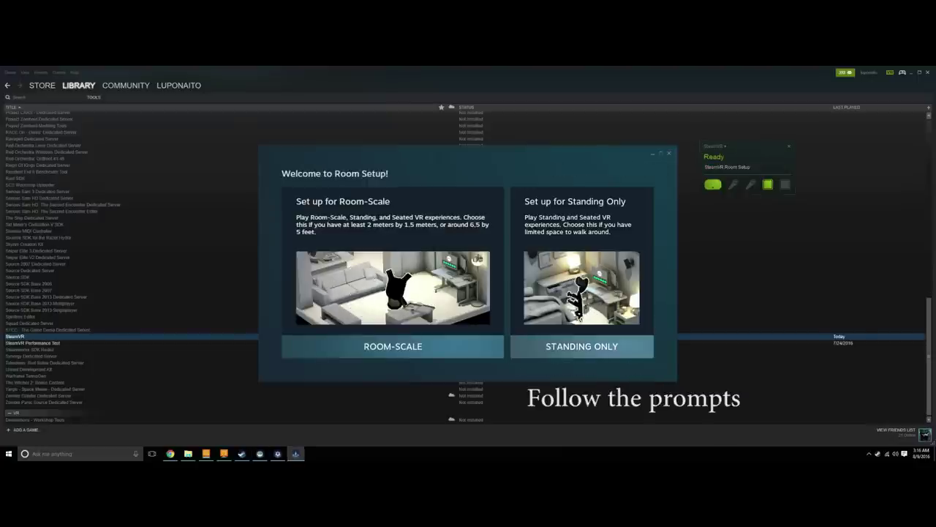
click(581, 346)
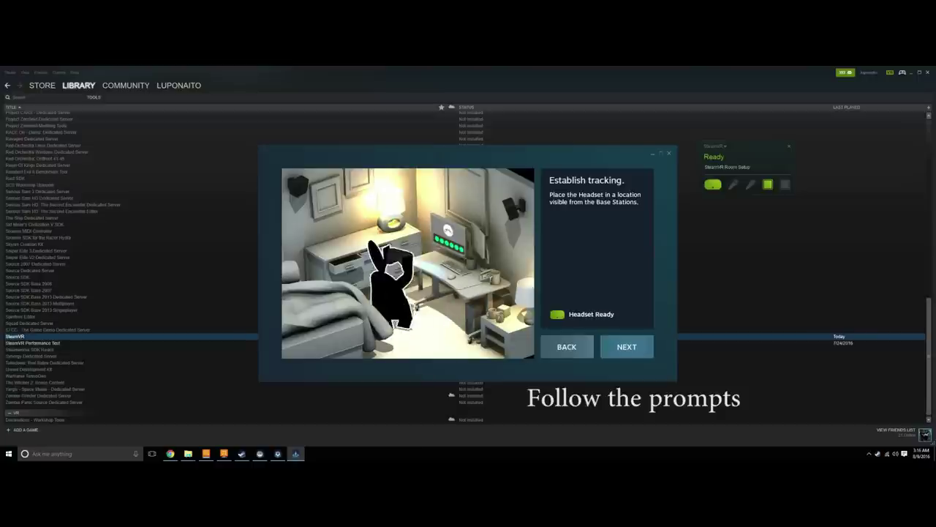
click(626, 346)
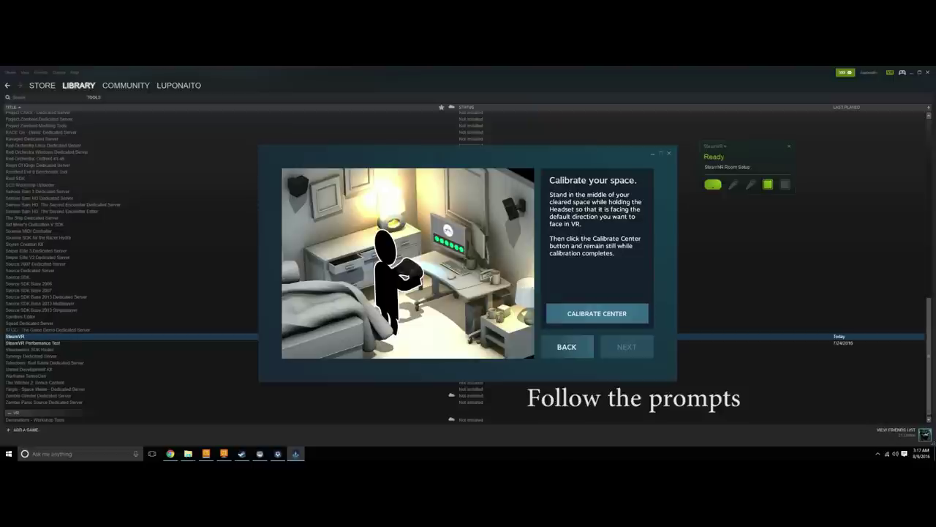
- Calibrate the center of the space, calibrate the floor with a headset height of 60 cm, and finish Room Setup
click(597, 313)
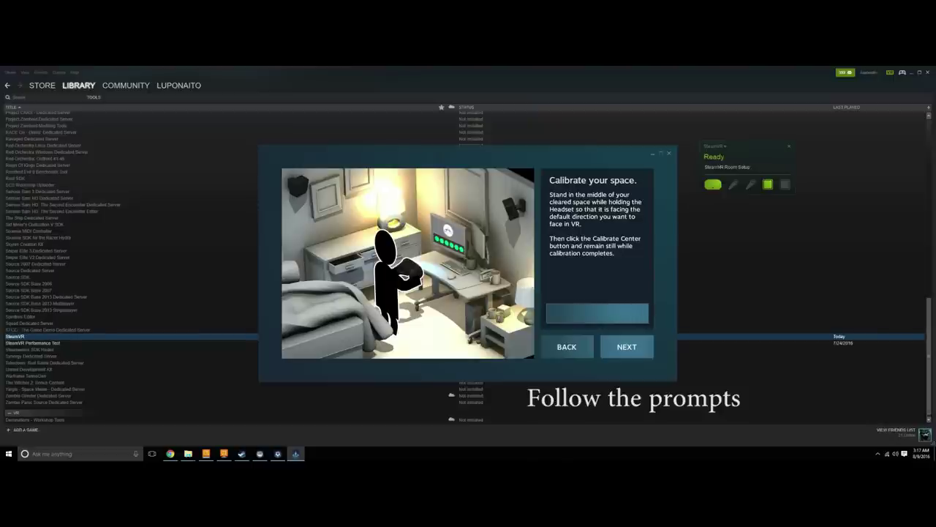
click(627, 347)
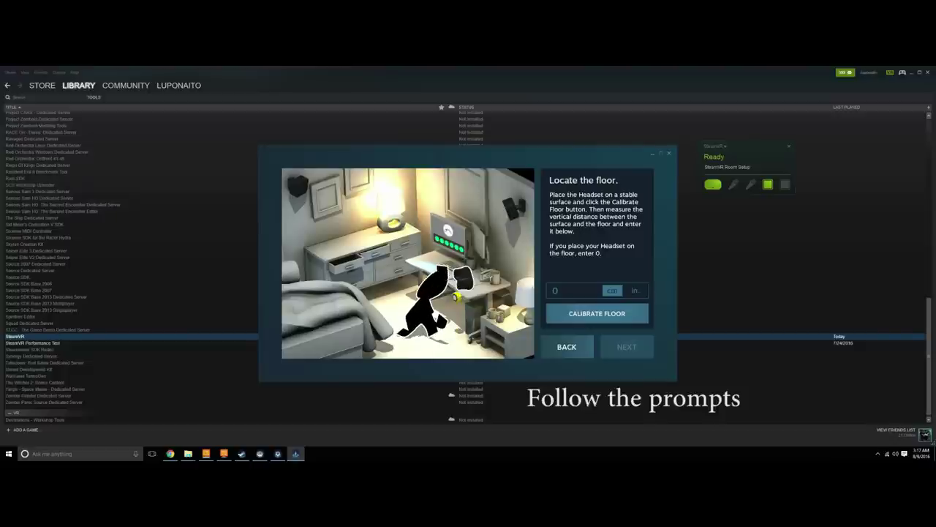
text(60)
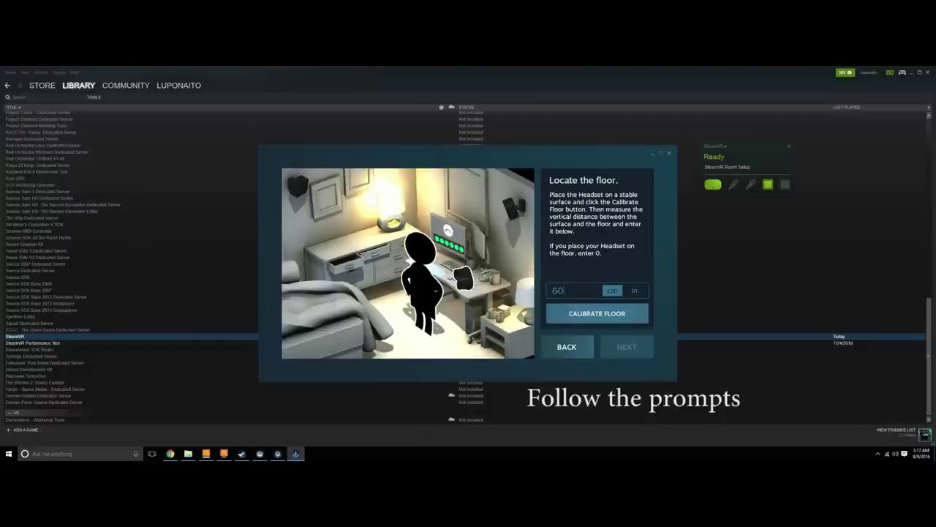
click(597, 313)
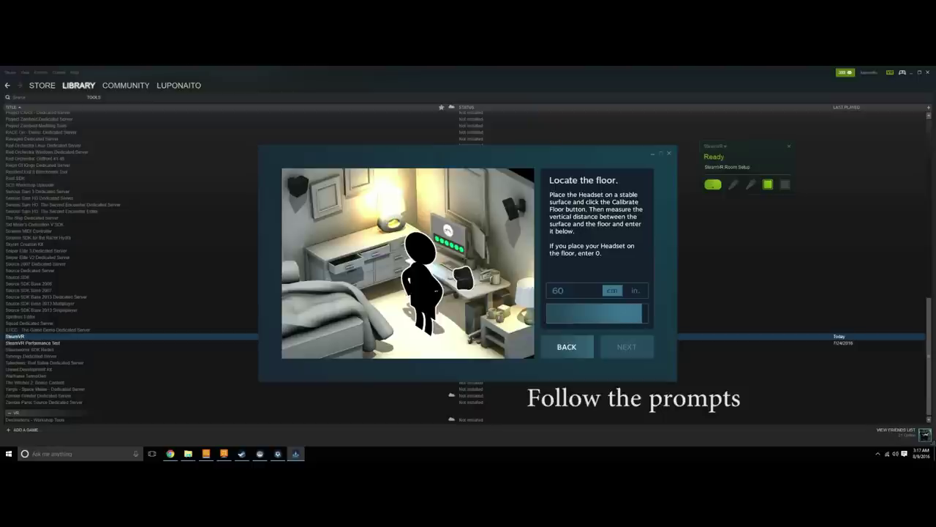
key(Return)
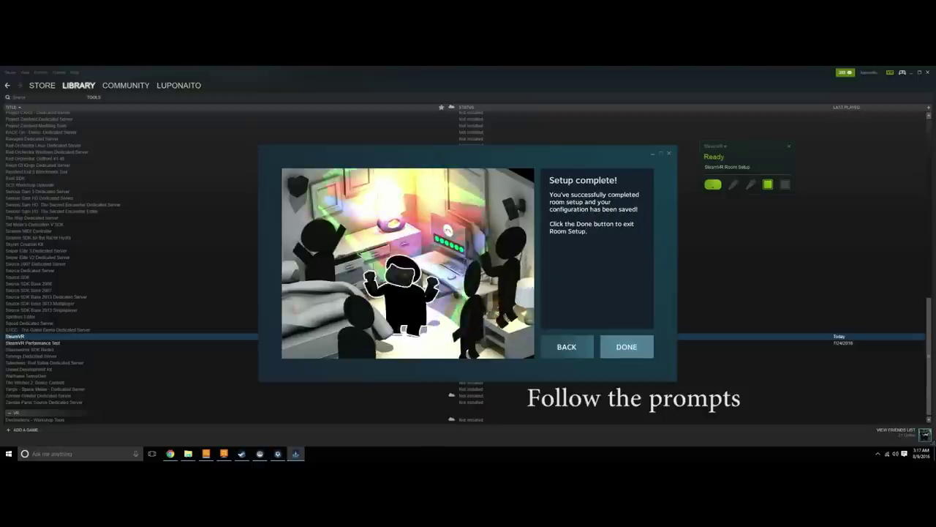
key(Return)
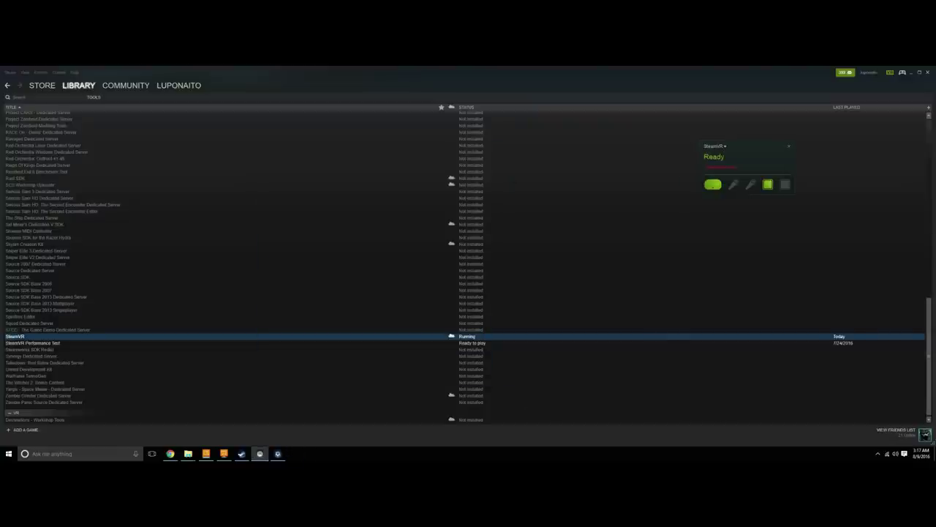
- Display the headset mirror window to examine the headset's view, and close the mirror and SteamVR
click(715, 146)
click(720, 178)
mouse_move(279, 453)
click(308, 425)
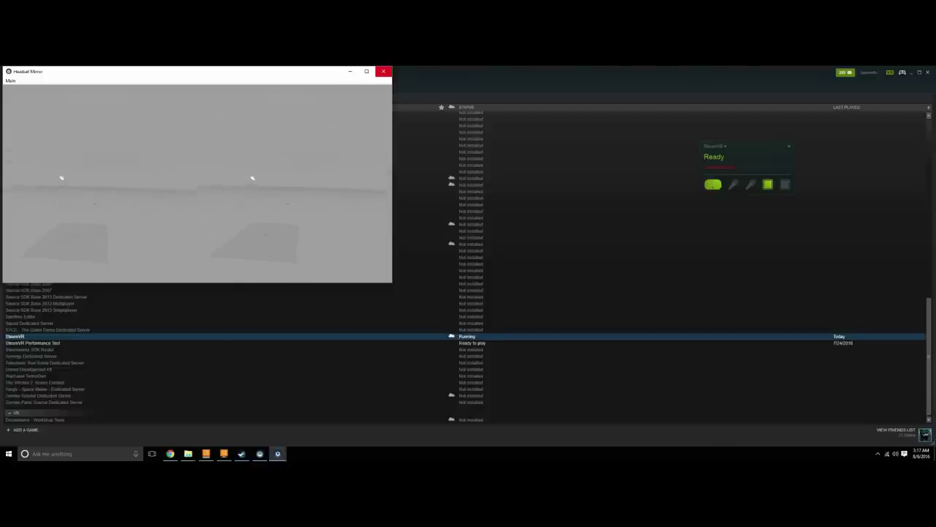
key(alt+F4)
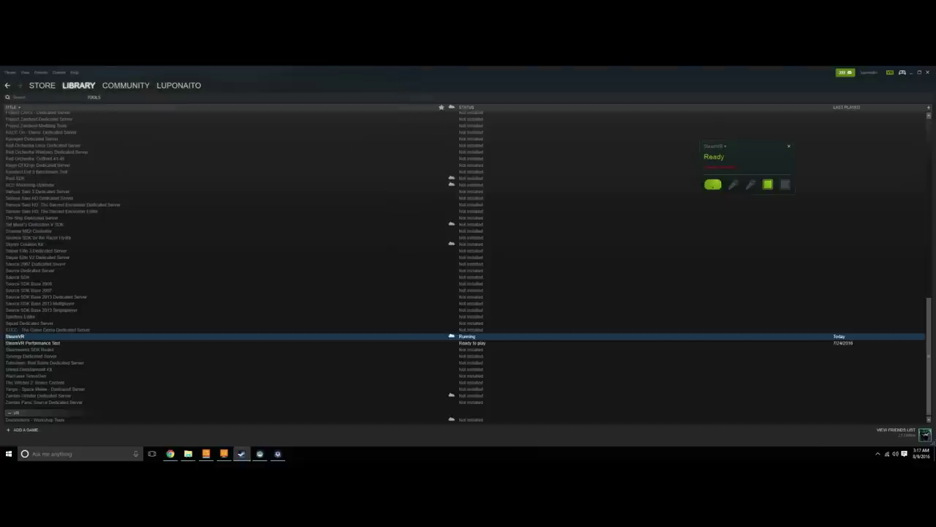
key(alt+F4)
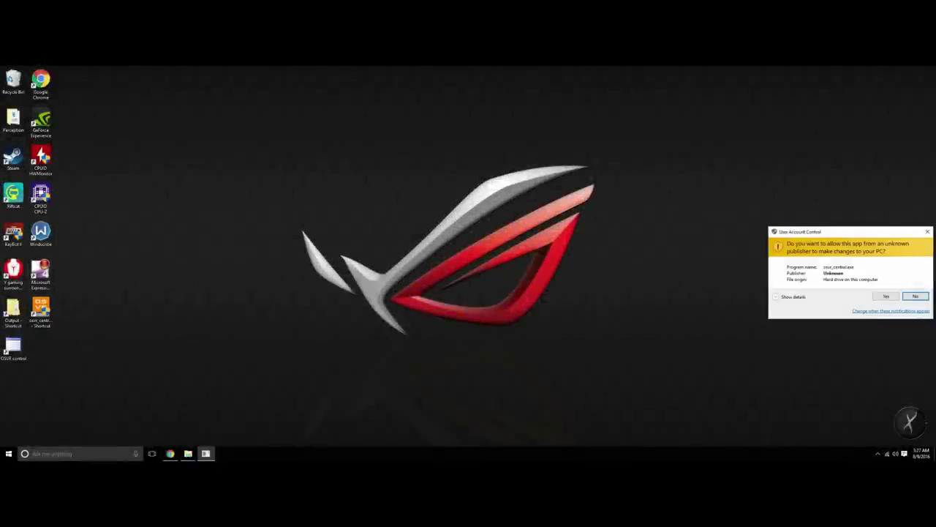
- Allow OSVR Central to make changes, start the OSVR server, and minimize the server console and OSVR Central
key(alt+y)
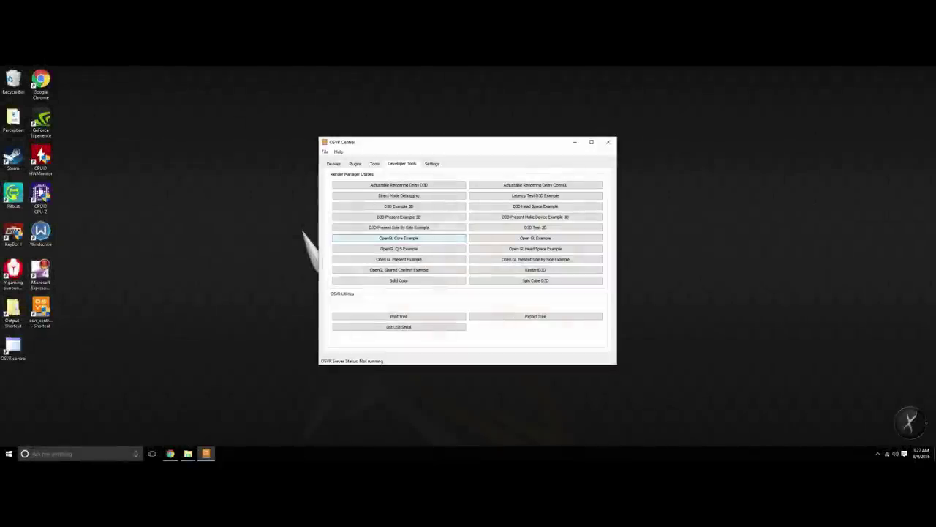
click(375, 164)
click(398, 203)
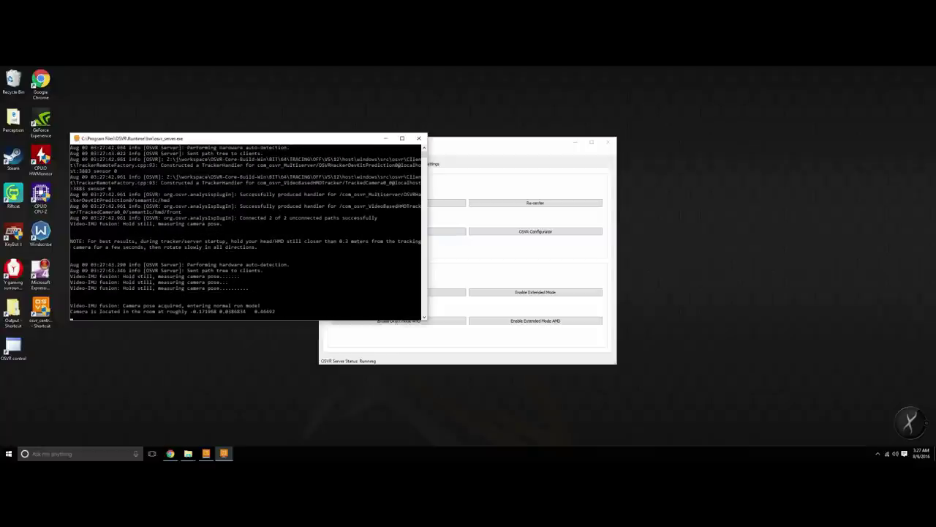
click(385, 137)
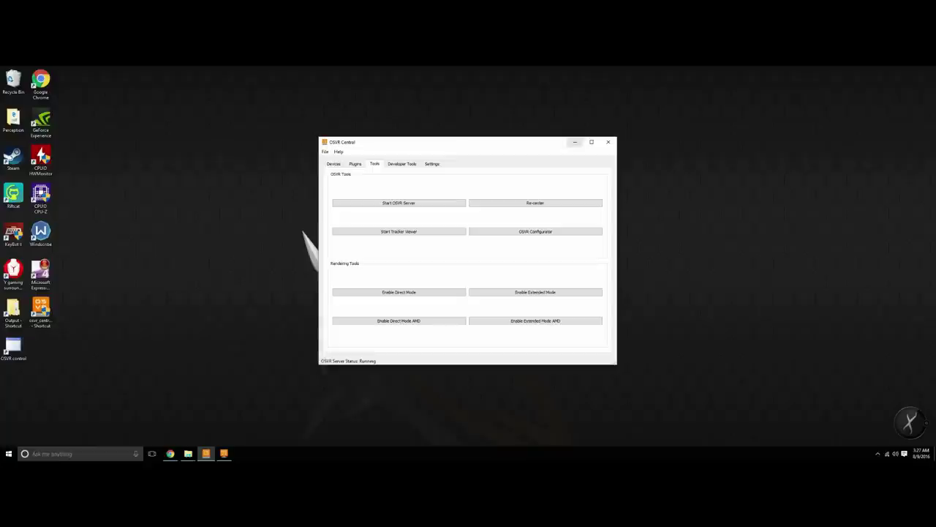
click(573, 141)
- Open Steam and agree to try starting SteamVR again
double_click(13, 155)
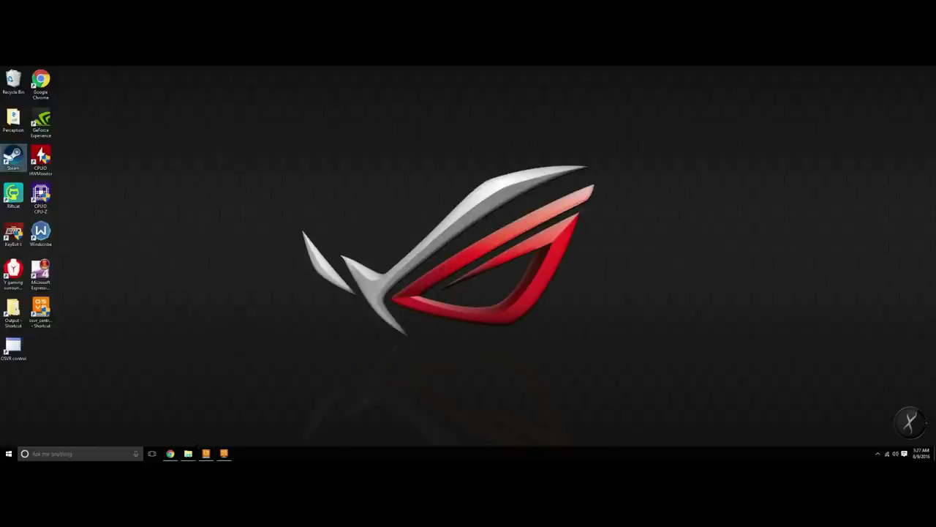
double_click(13, 156)
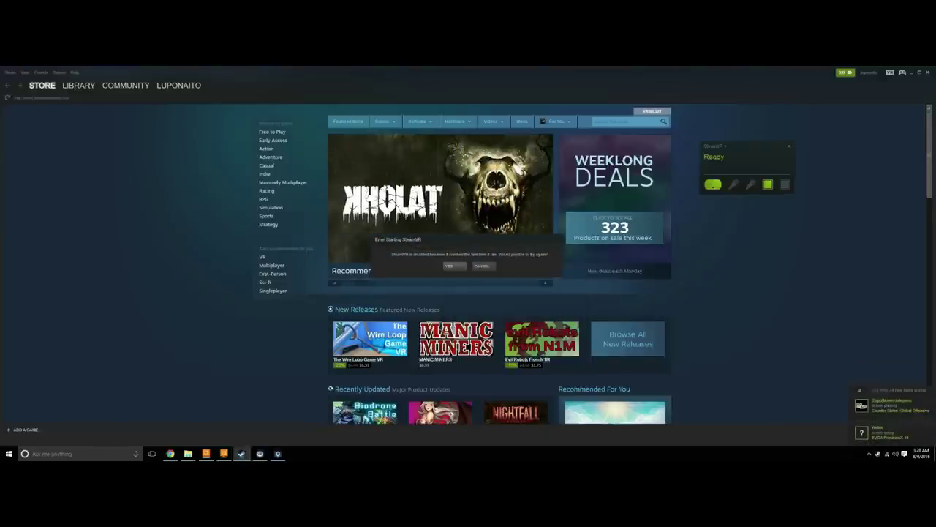
key(Return)
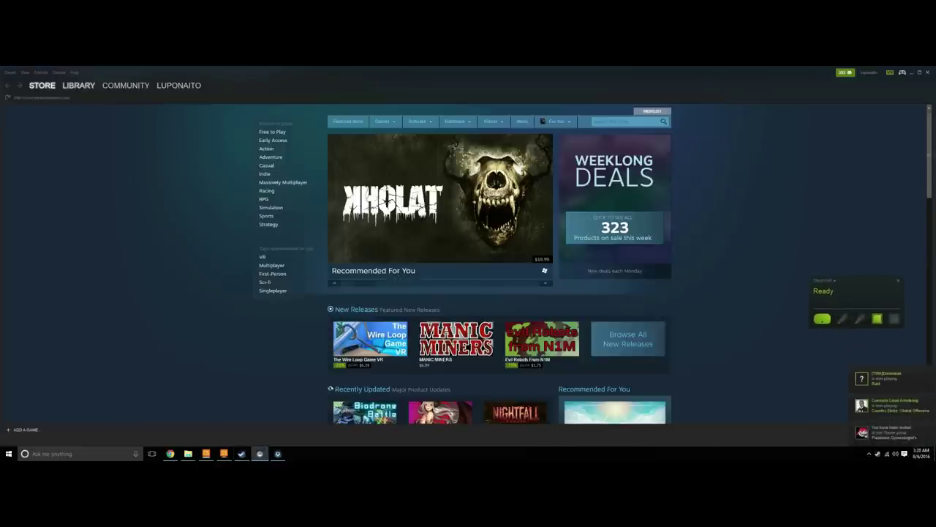
- Find Elite Dangerous among the VR games in the Steam library and launch it in Steam VR Mode
mouse_move(78, 85)
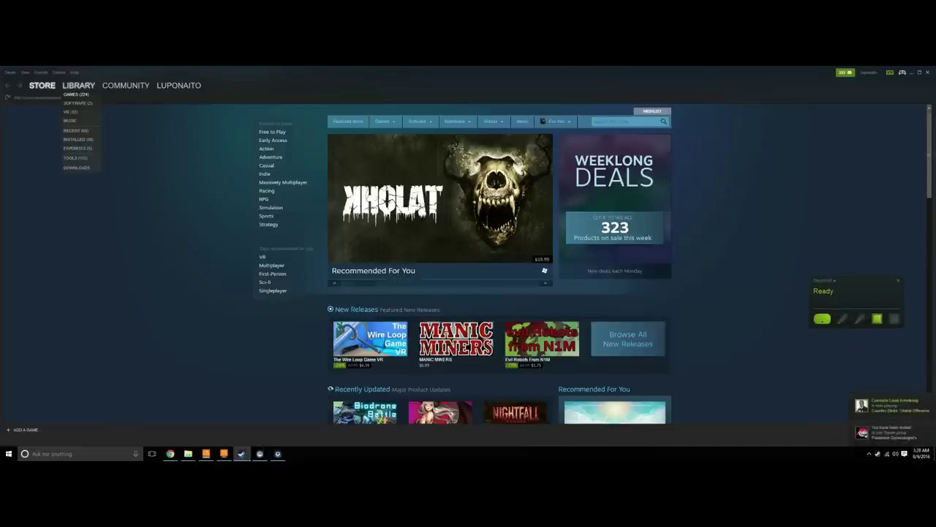
click(76, 94)
scroll(44, 343, down, 5)
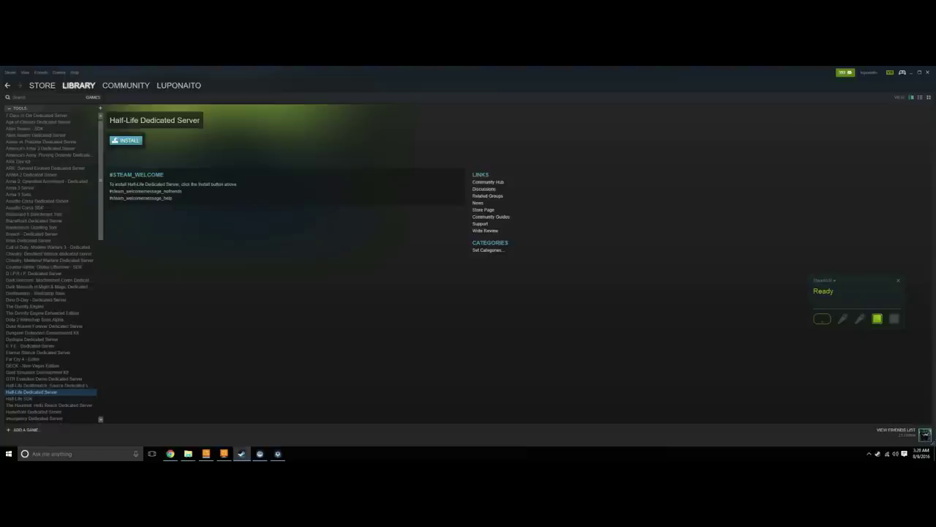
click(75, 95)
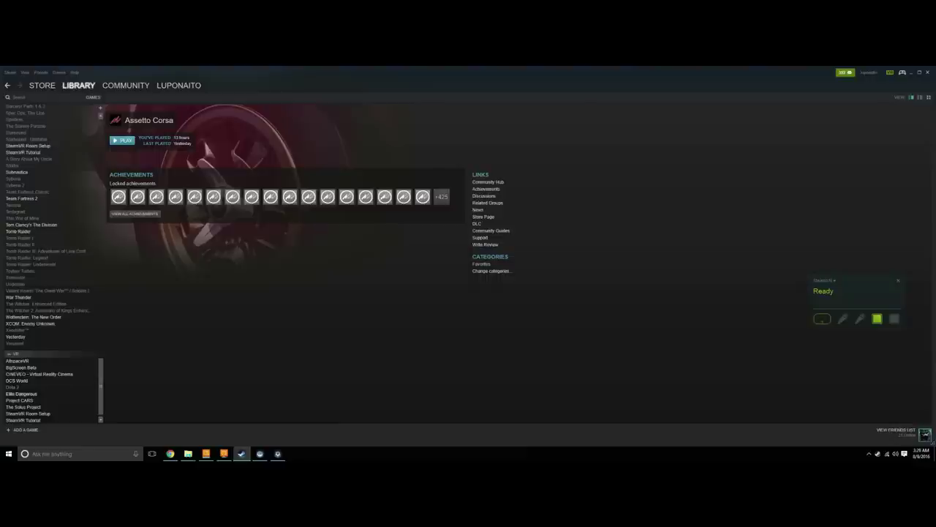
double_click(21, 394)
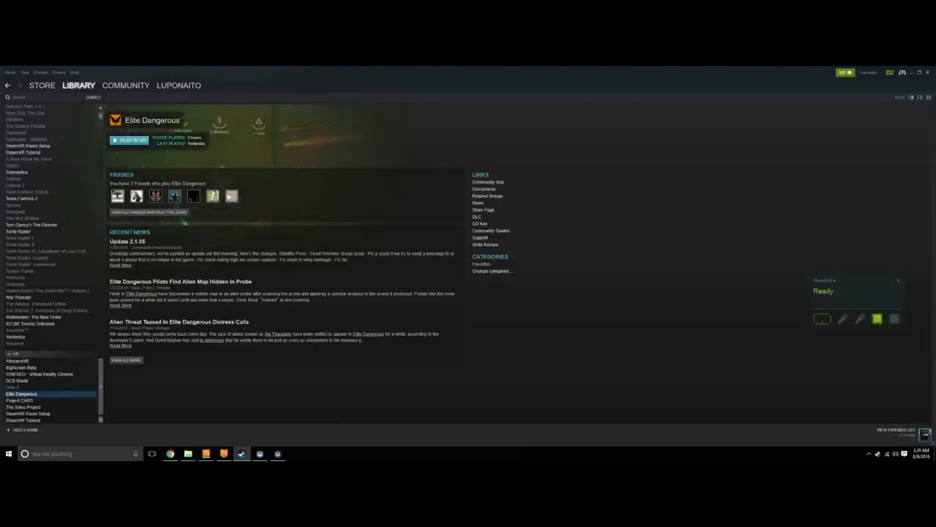
click(411, 262)
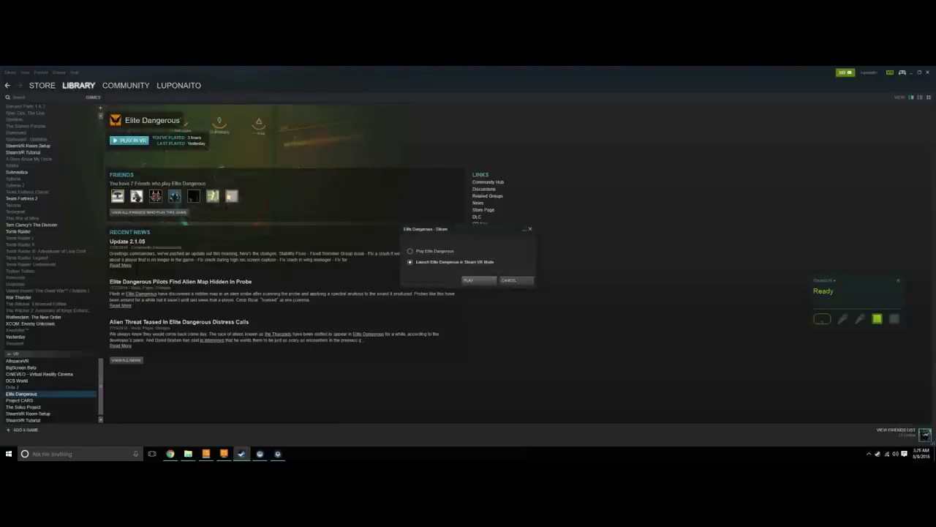
key(Return)
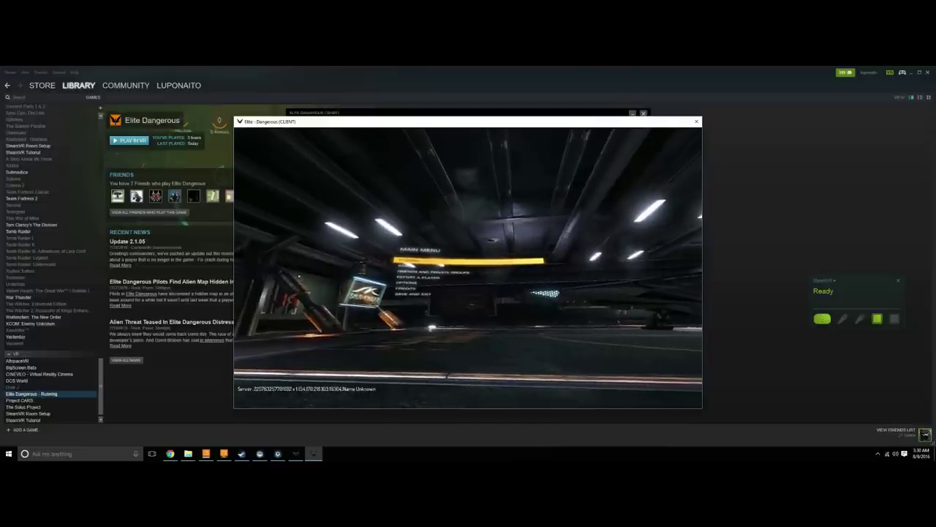
- Go from the Elite Dangerous main menu to the training missions and choose the first combat training mission
key(s)
key(space)
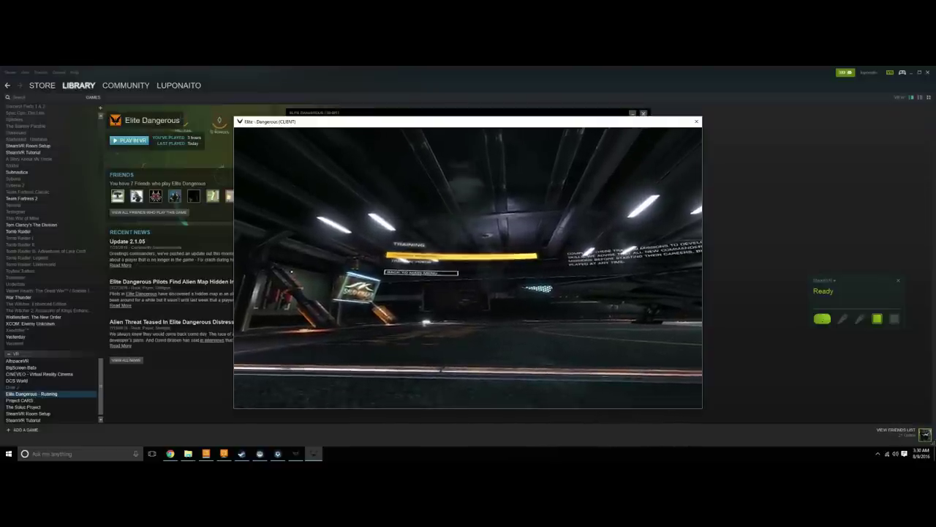
key(Return)
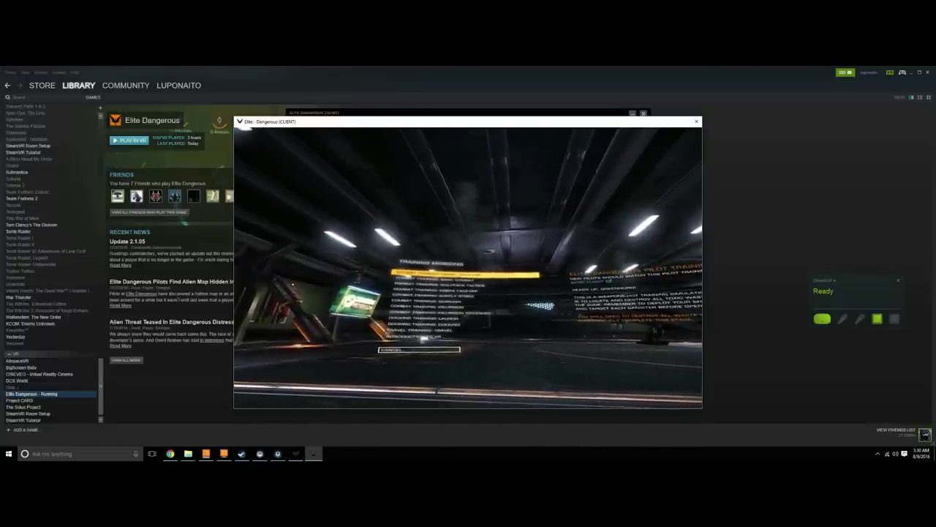
key(Return)
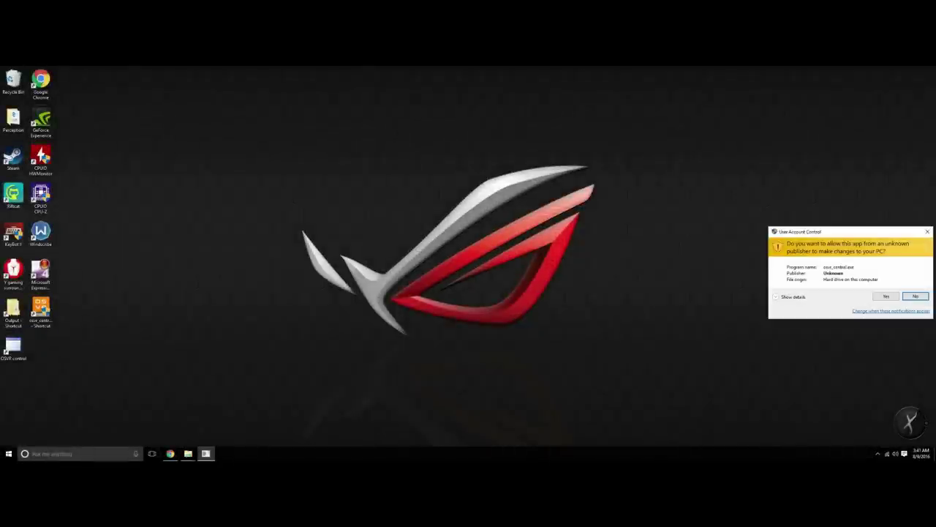
- Grant OSVR Central permission to run again, start the OSVR server, and minimize both OSVR windows
key(alt+y)
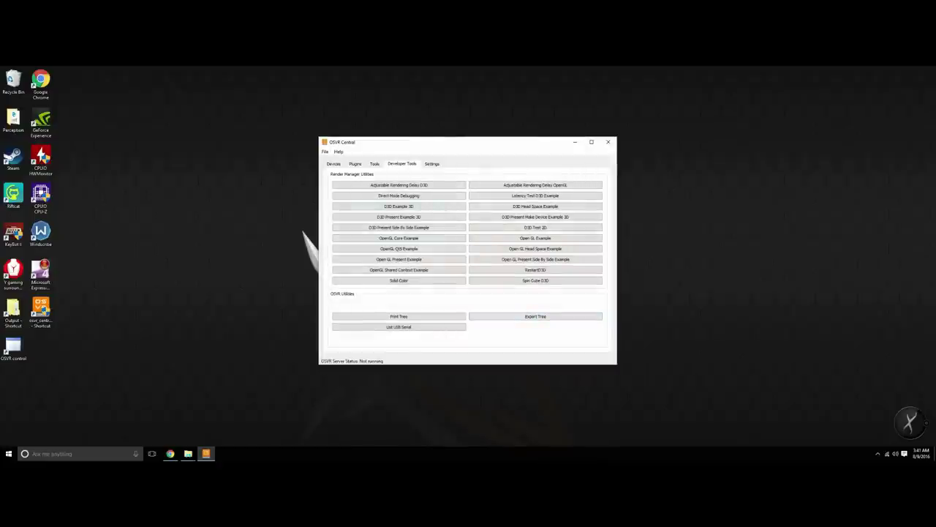
click(375, 163)
click(398, 203)
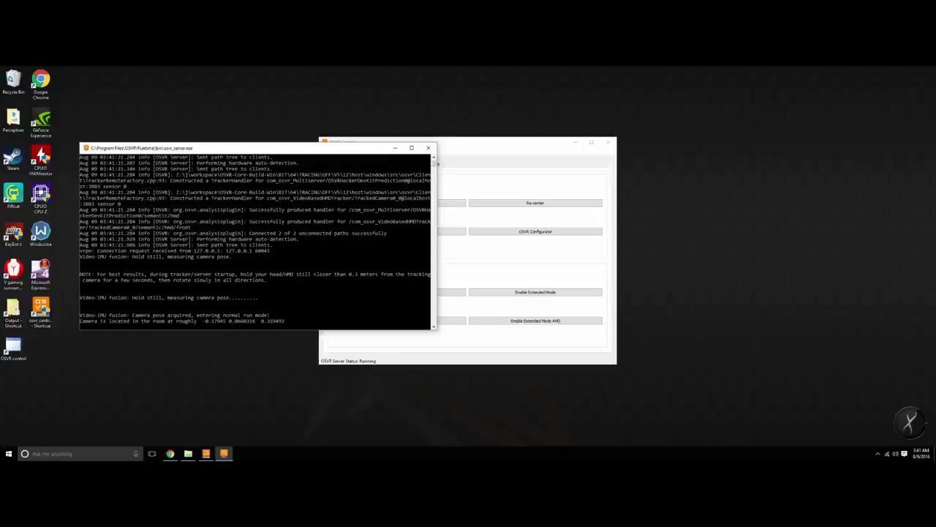
click(395, 147)
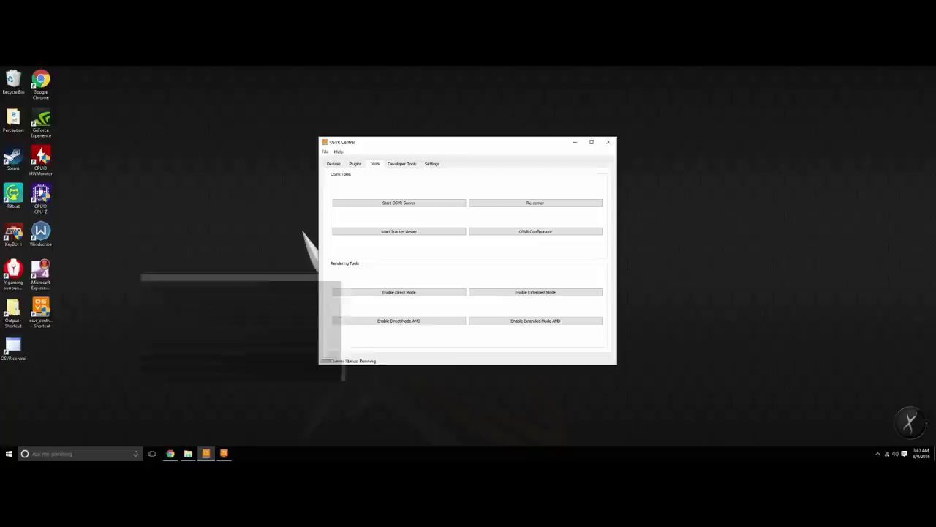
click(575, 142)
- Open Steam and move the SteamVR status window toward the middle of the screen
double_click(13, 157)
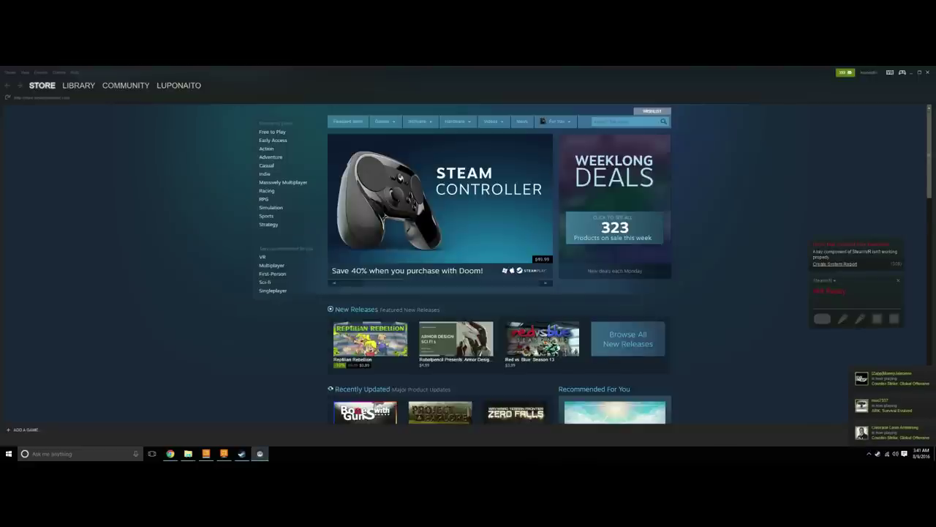
drag(856, 280, 537, 253)
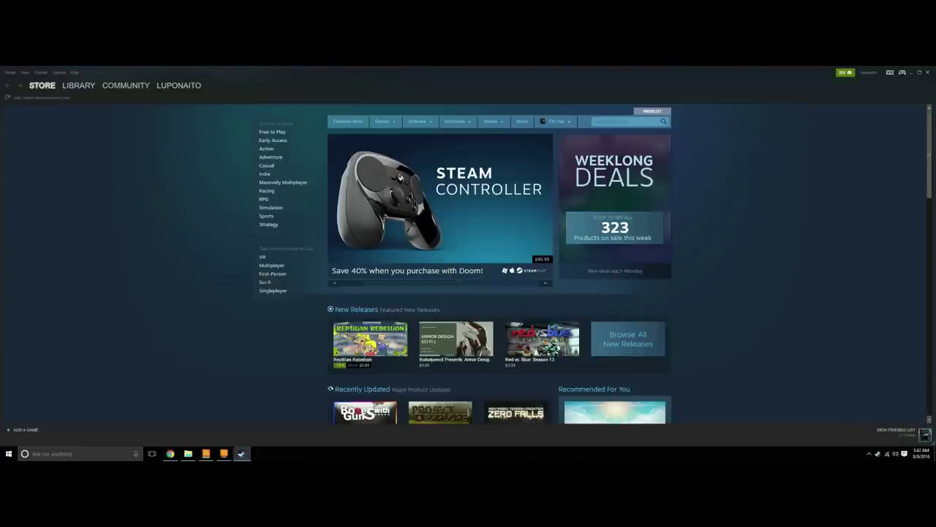
- Open Task Manager, end the VR Server background process, and close Task Manager
key(ctrl+shift+Escape)
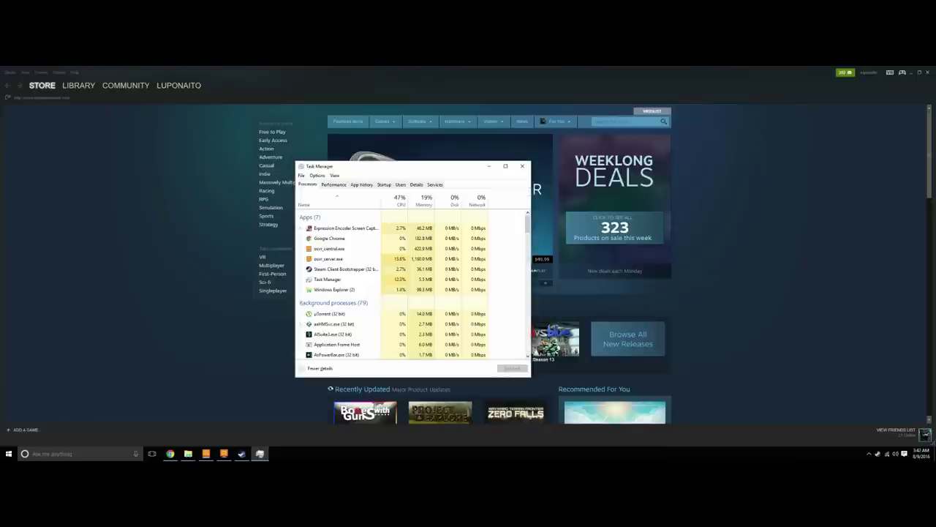
scroll(376, 316, down, 10)
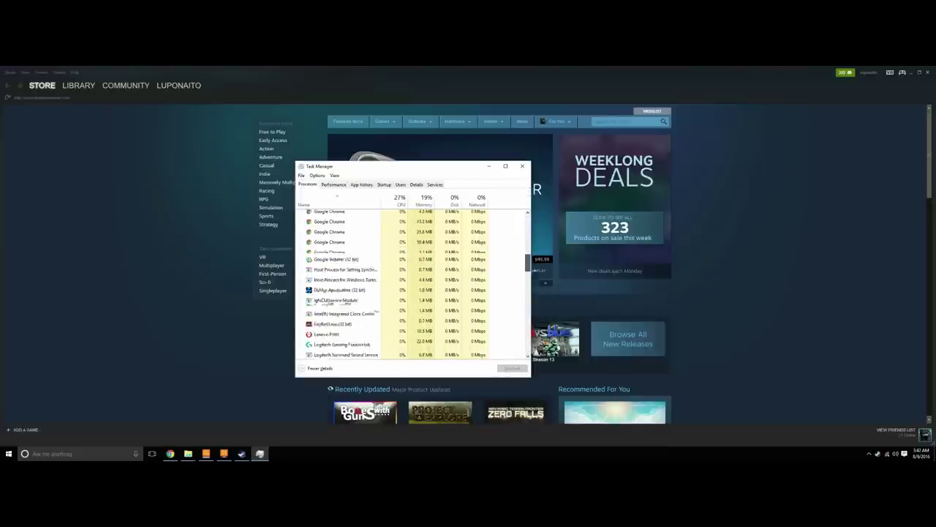
scroll(376, 316, down, 8)
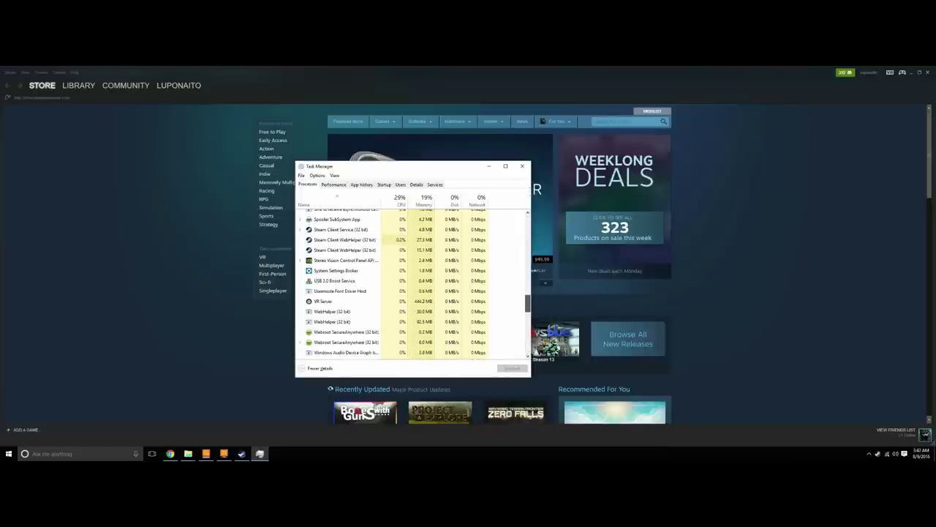
scroll(376, 303, down, 1)
click(376, 301)
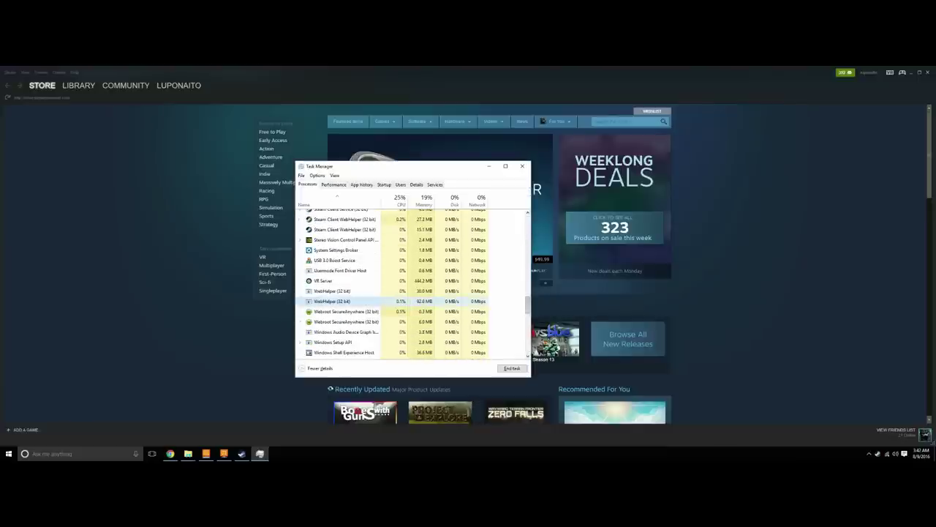
scroll(376, 305, down, 3)
scroll(376, 309, up, 3)
click(324, 280)
scroll(376, 311, down, 1)
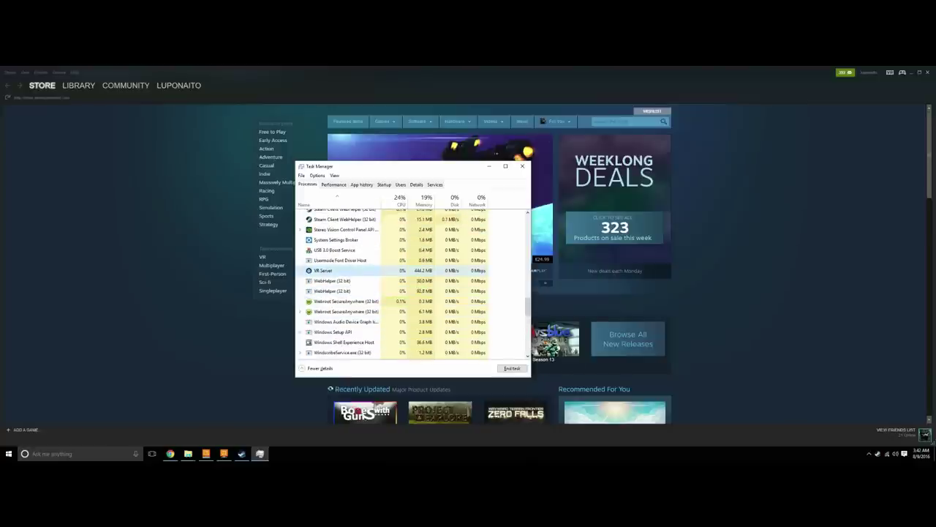
click(511, 368)
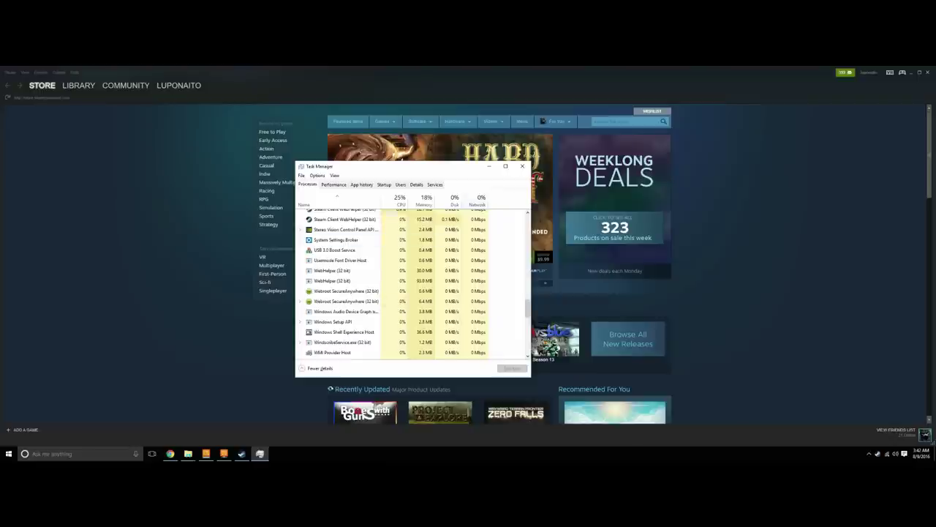
click(523, 166)
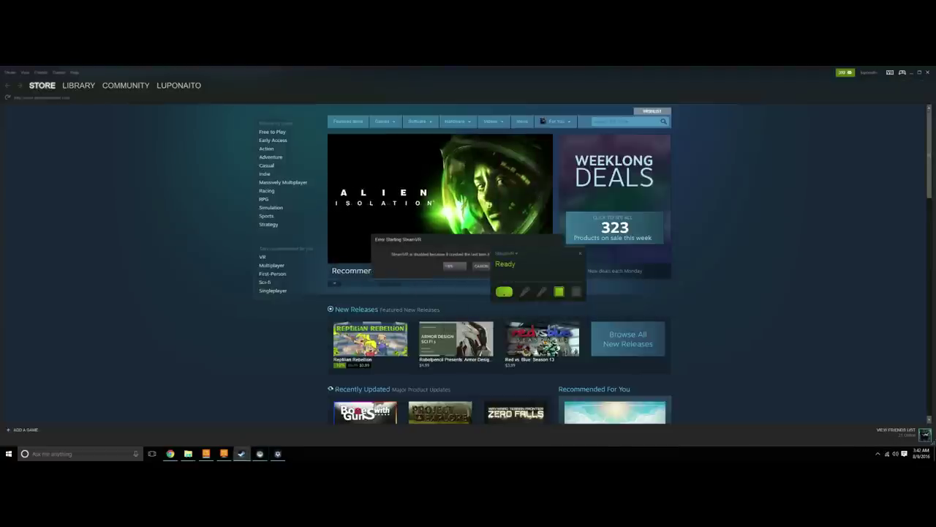
- Move the SteamVR status window off the startup error dialog and agree to try SteamVR again
drag(539, 256, 771, 153)
click(454, 265)
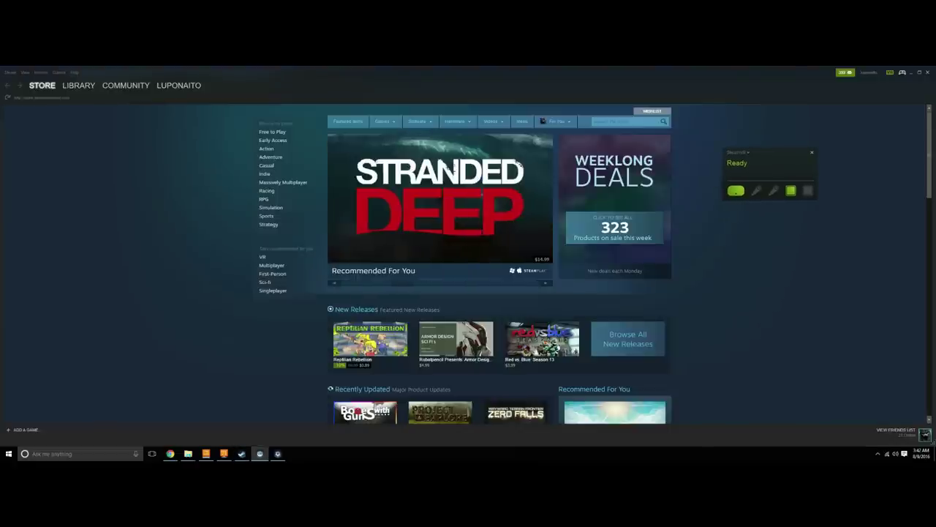